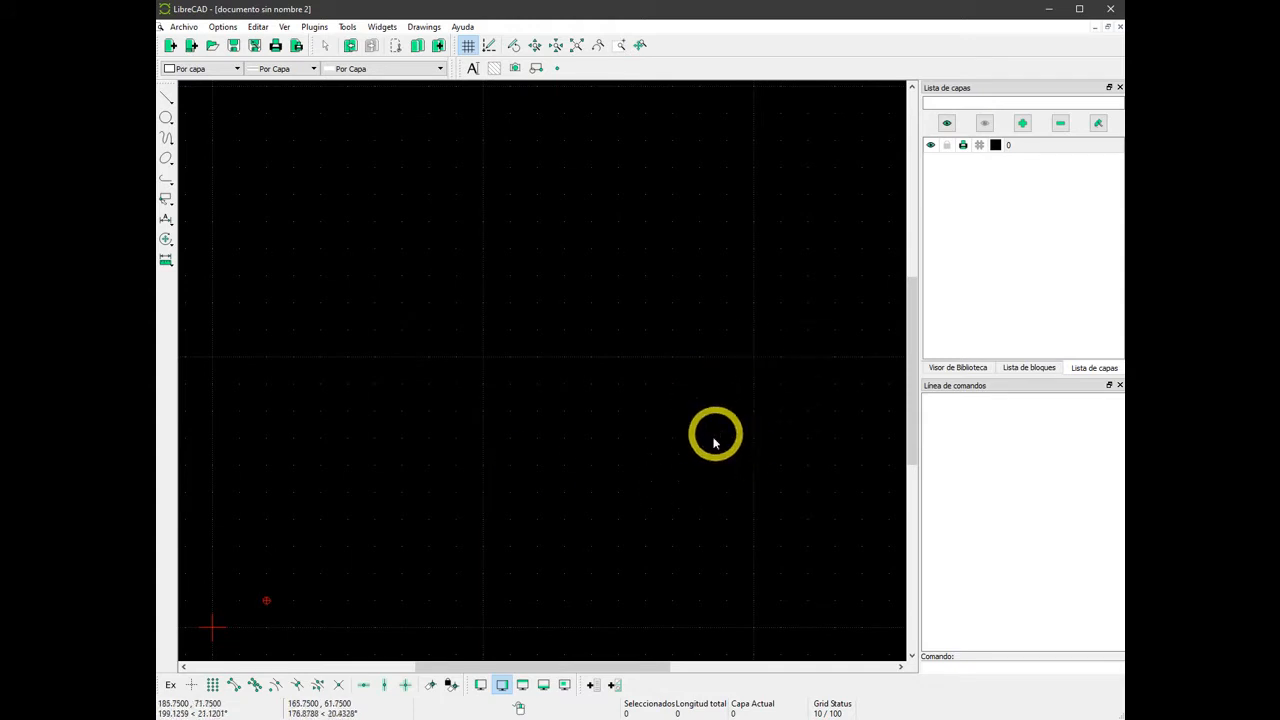
Draw a closed triangle of two-point lines through the coordinates 20,10, 50,30, 0,60 and back to 20,10.
click(170, 97)
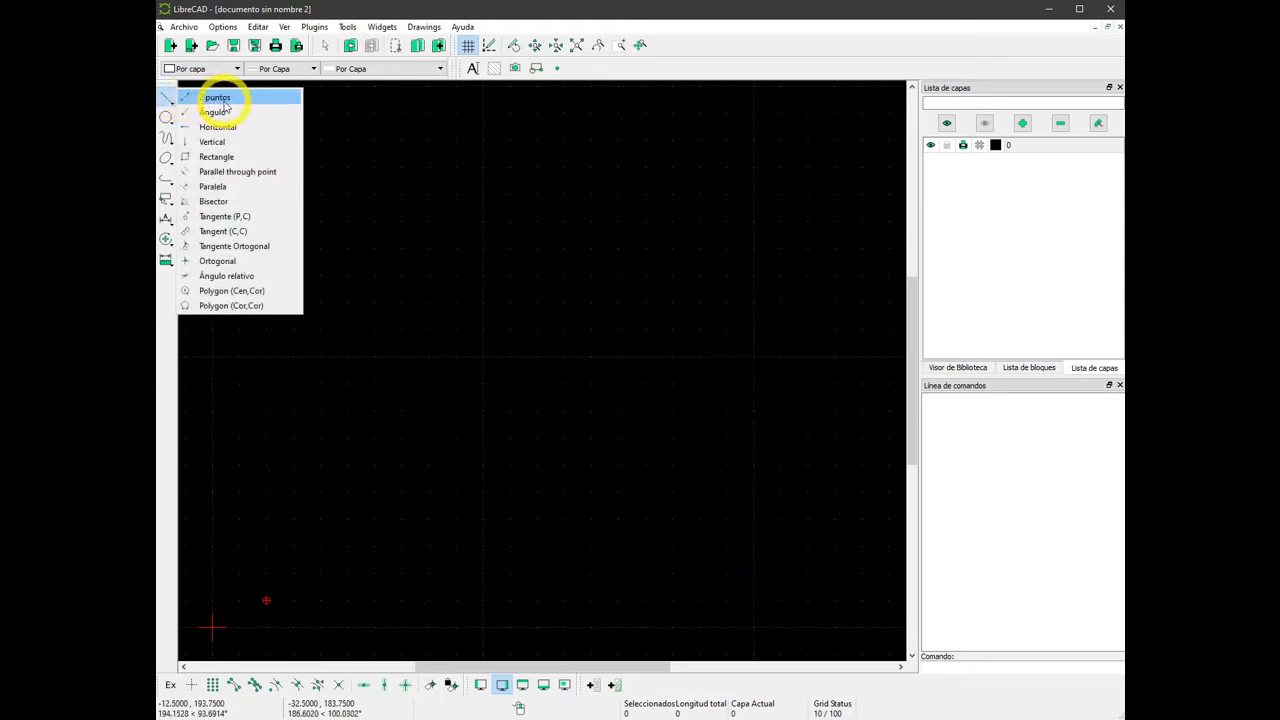
click(220, 98)
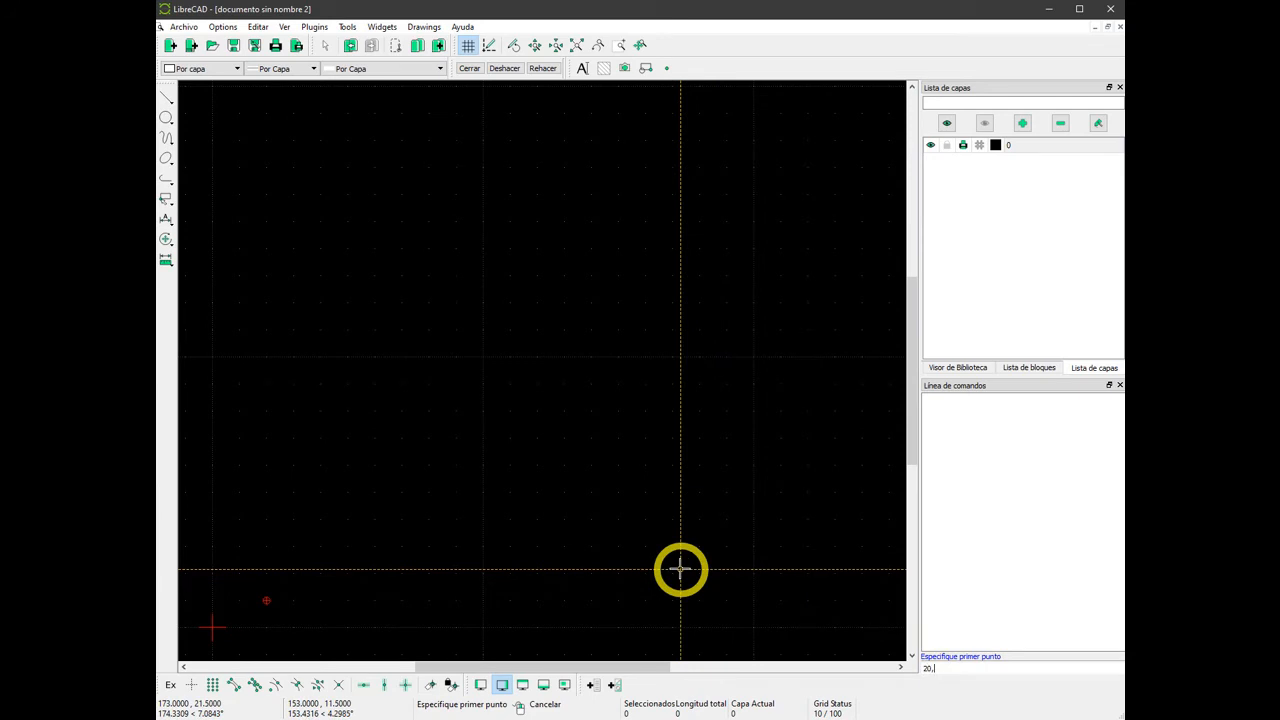
key(Return)
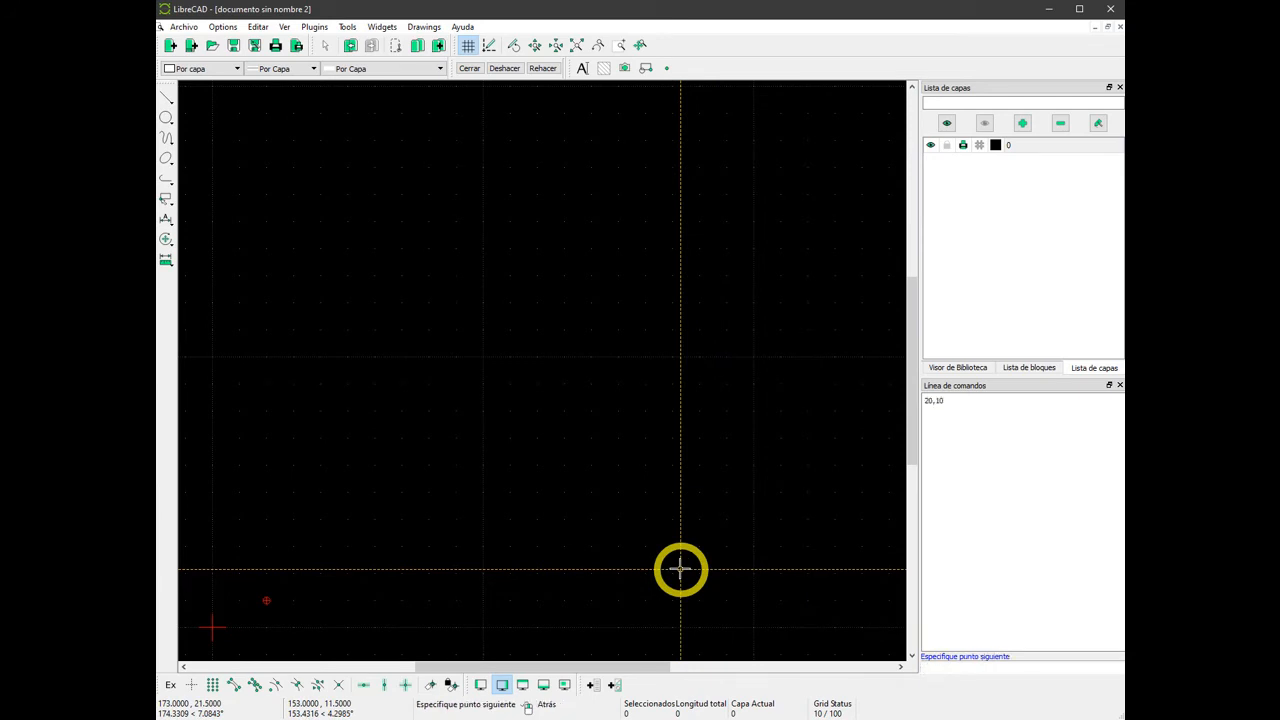
key(Return)
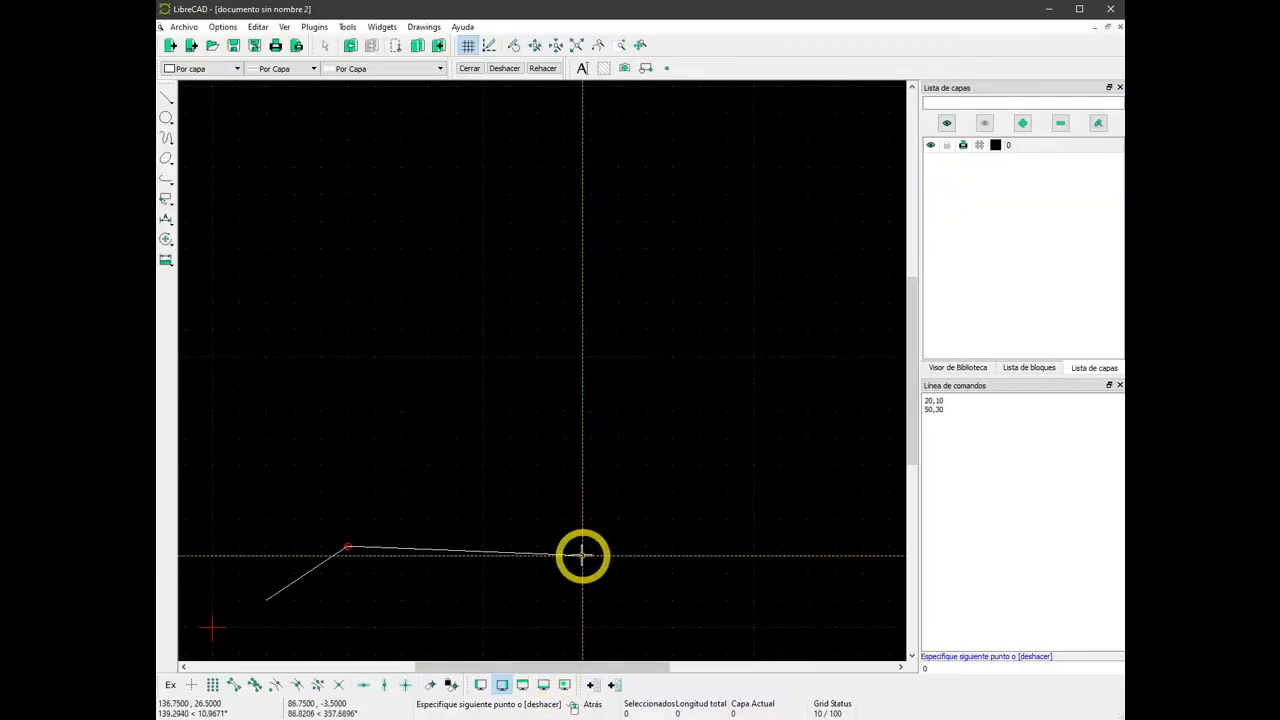
key(Return)
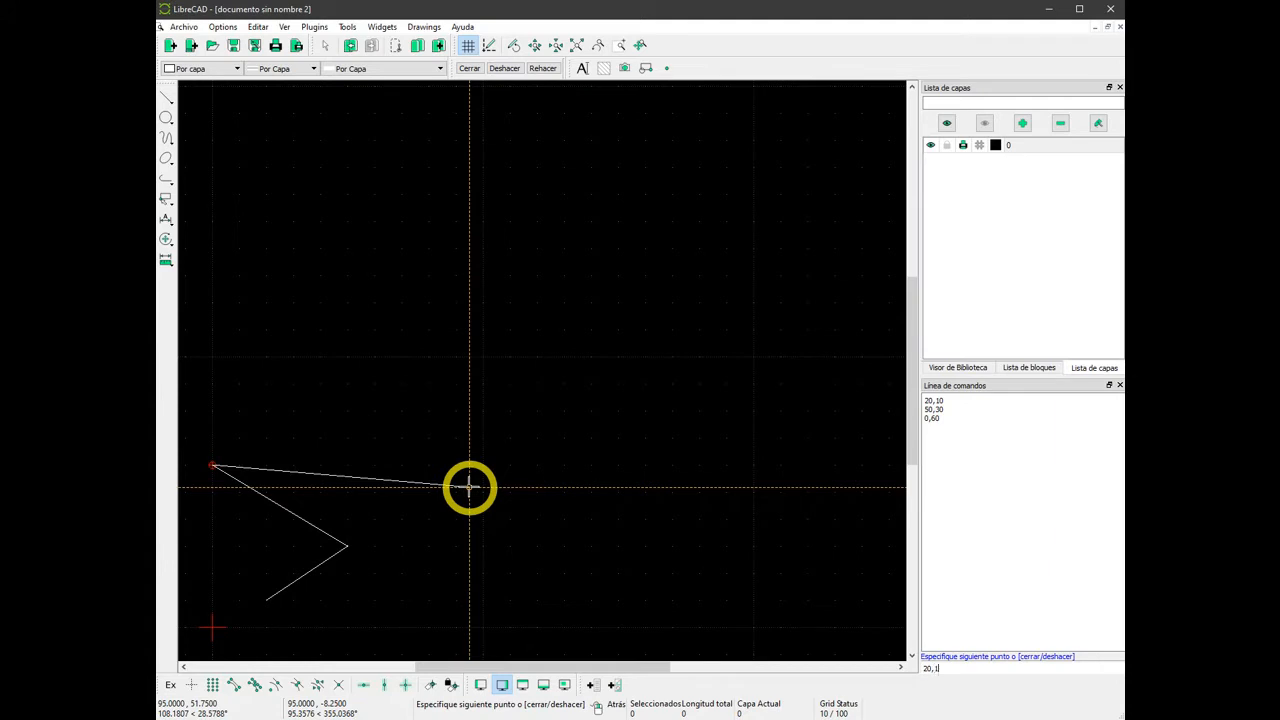
key(Return)
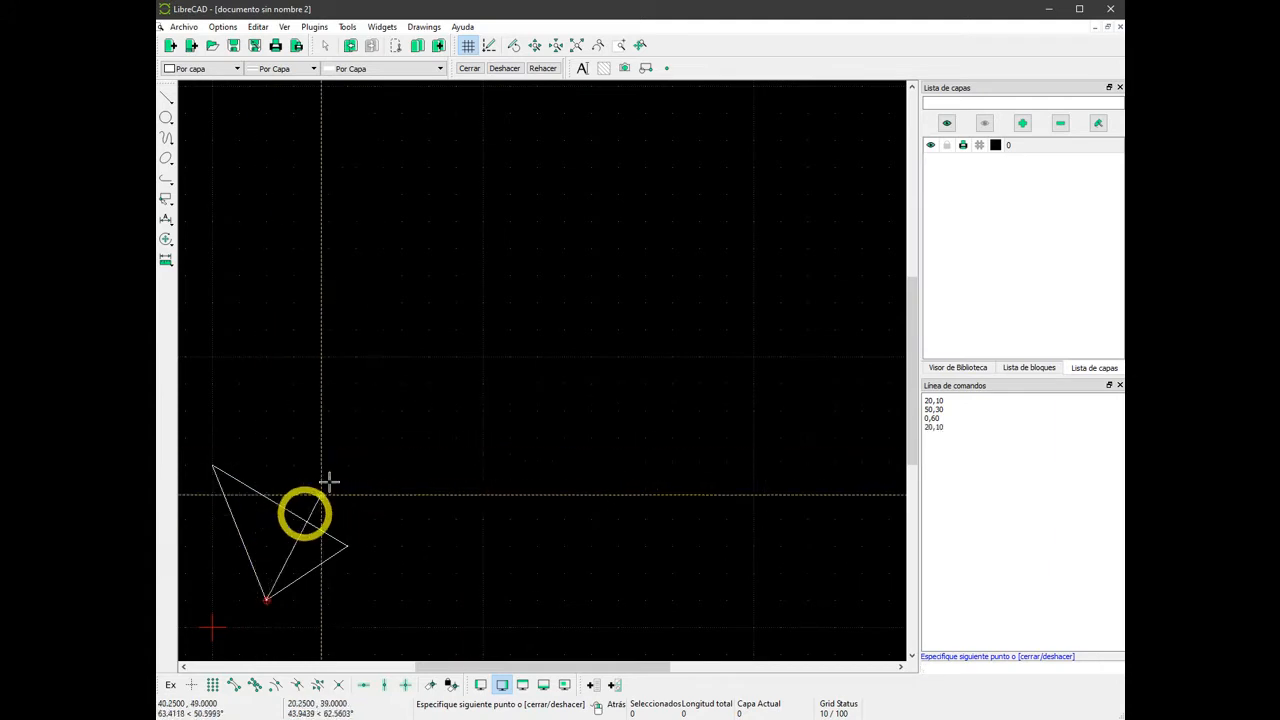
right_click(375, 400)
right_click(375, 400)
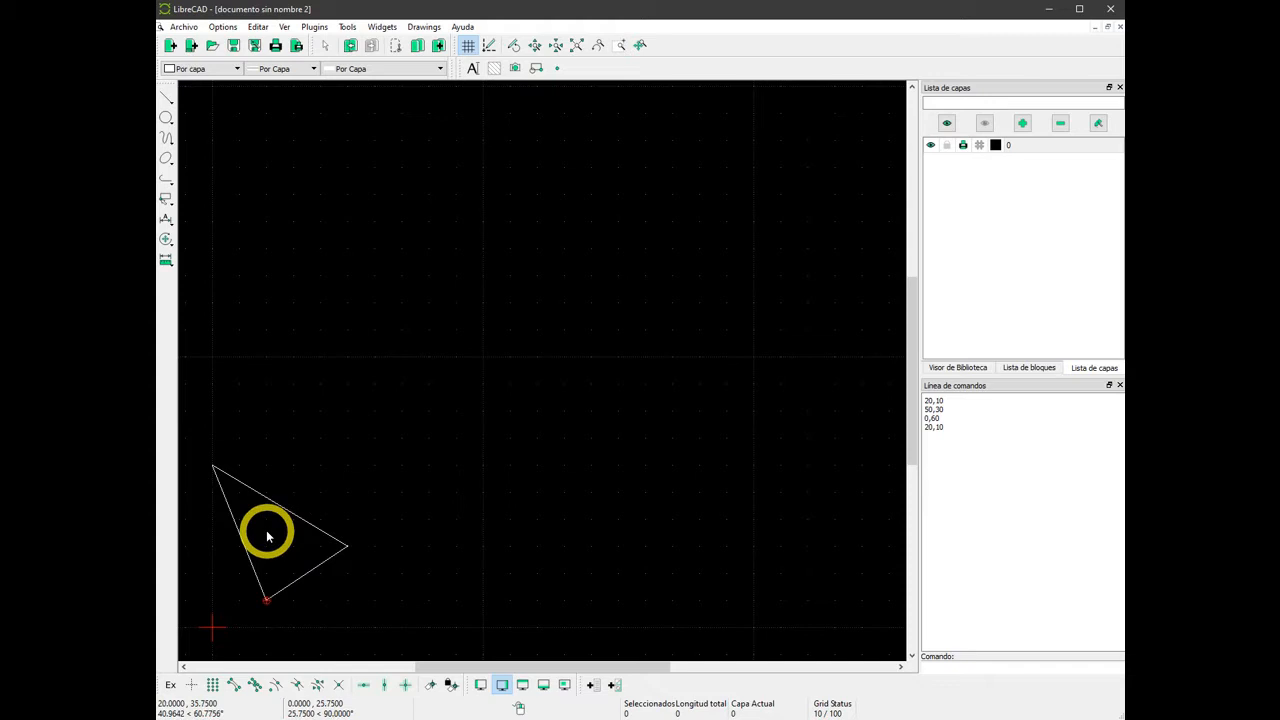
Create a multiline text "a" with height 5 and place it just outside the triangle's left side.
mouse_move(268, 538)
middle_down()
mouse_move(476, 430)
mouse_move(524, 355)
middle_up()
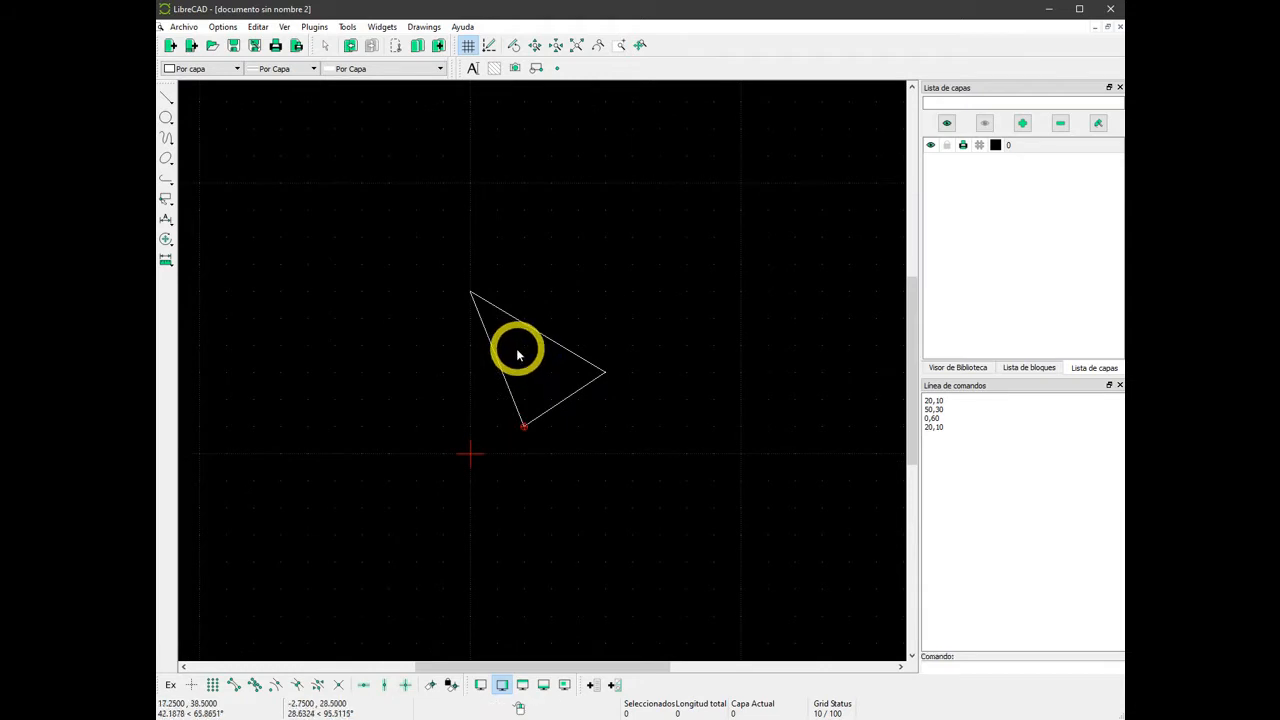
scroll(518, 355, up, 4)
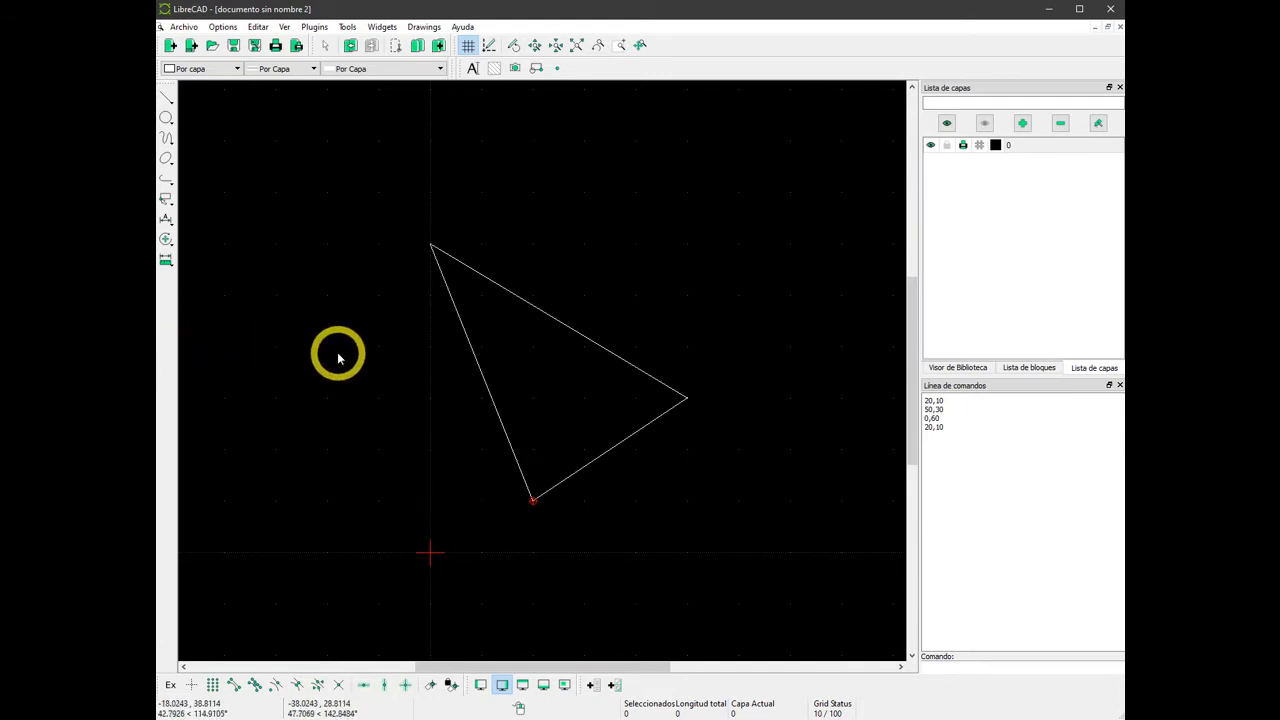
click(473, 70)
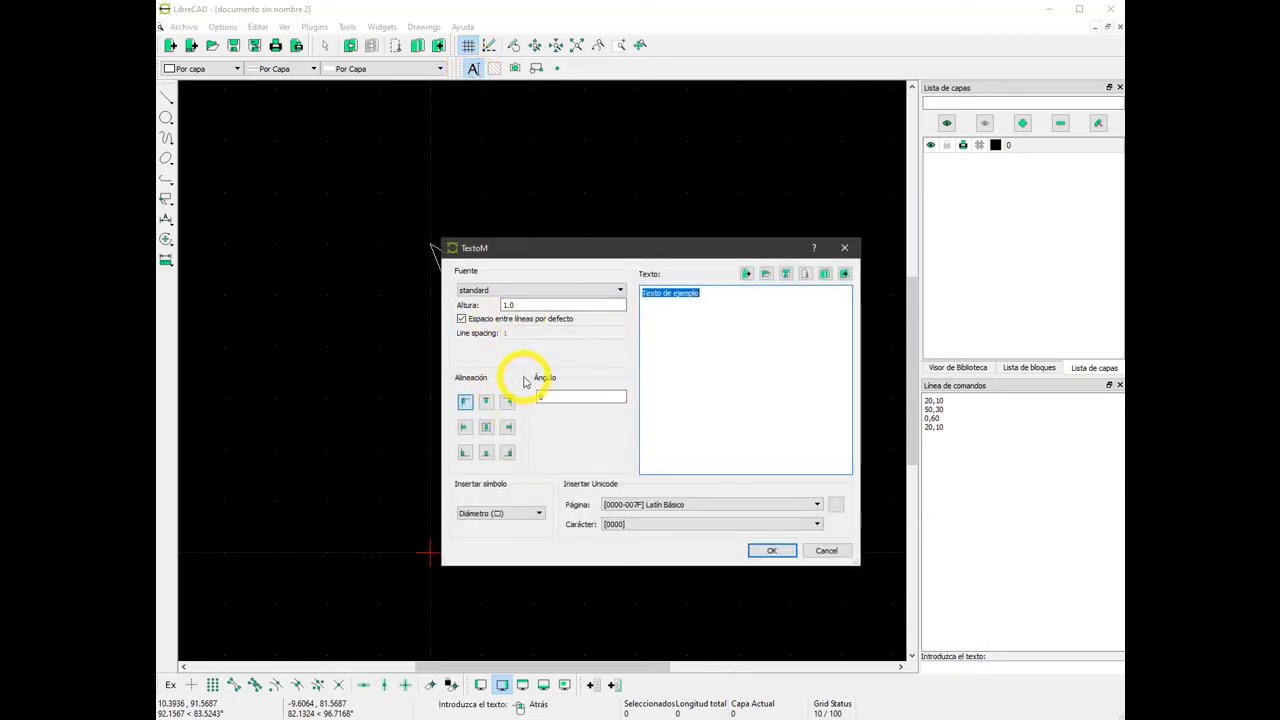
double_click(507, 304)
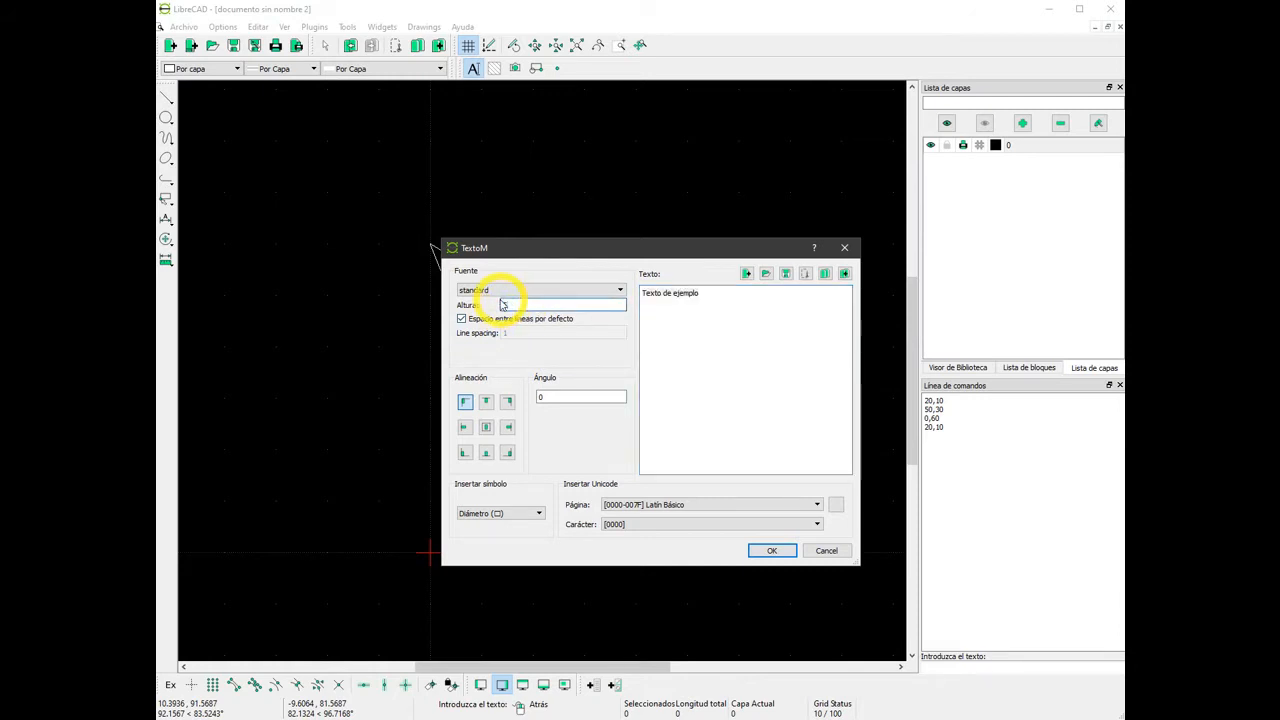
drag(706, 293, 657, 295)
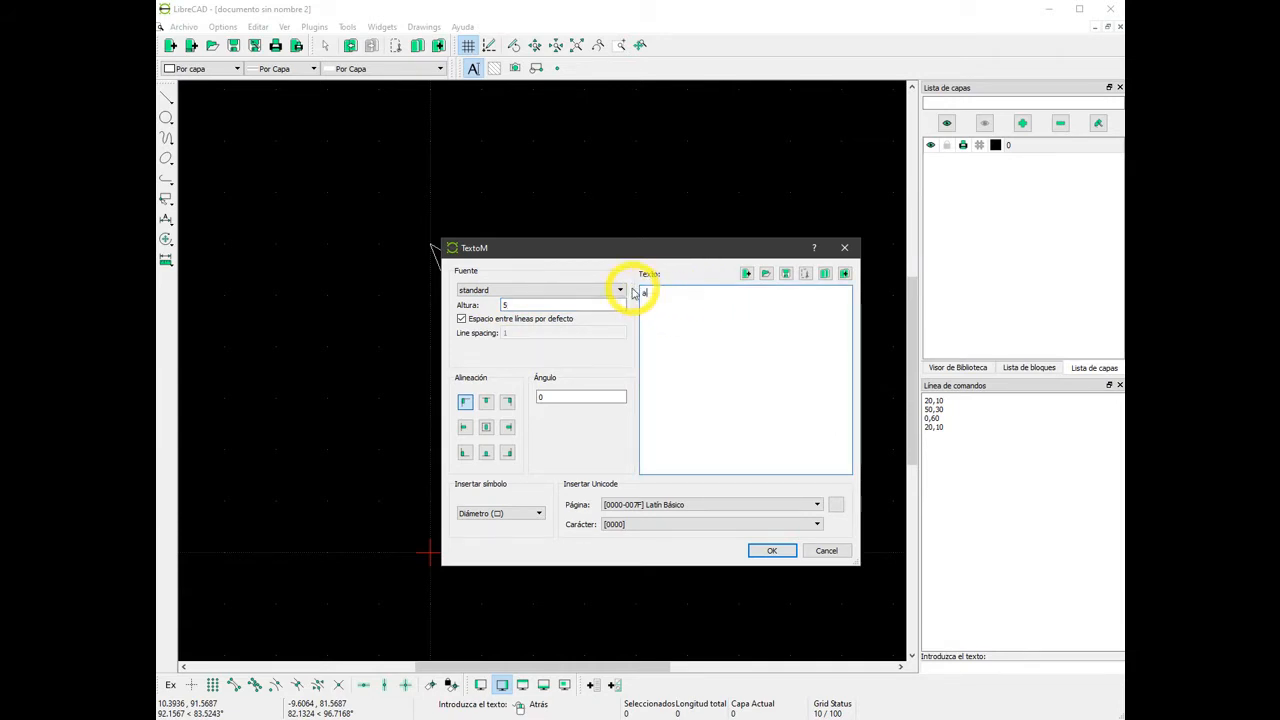
drag(653, 254, 217, 260)
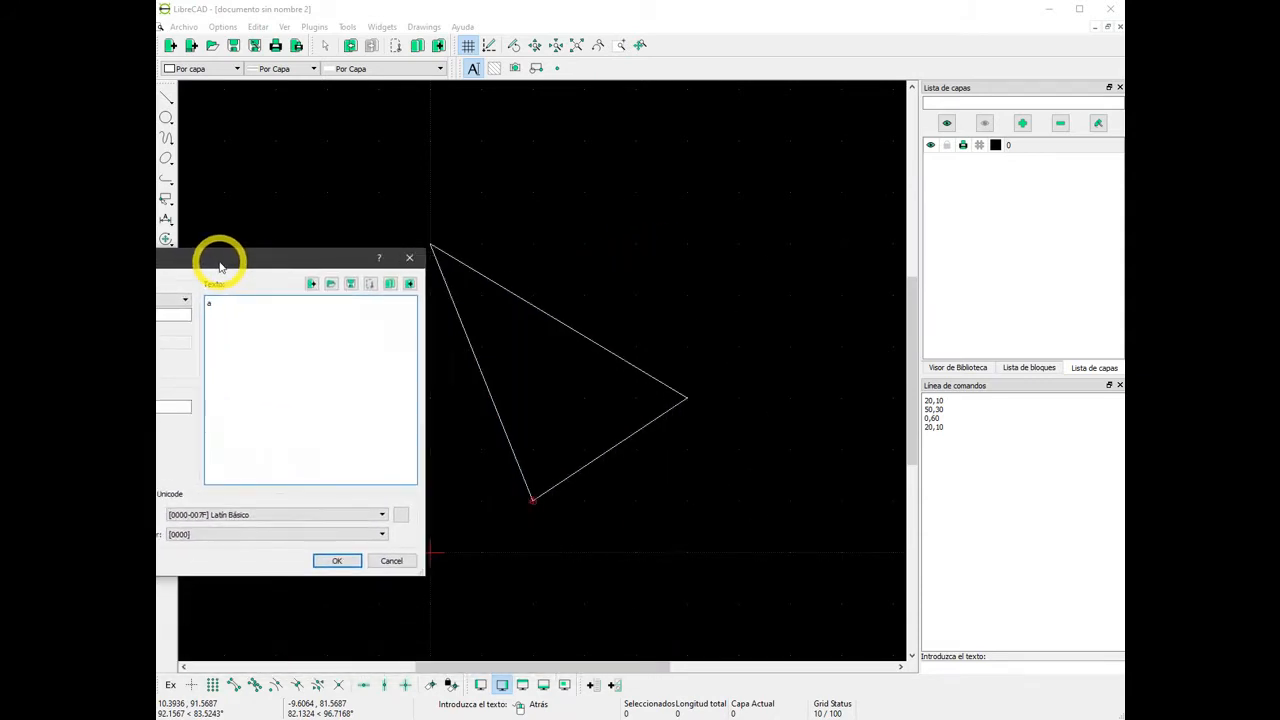
click(333, 559)
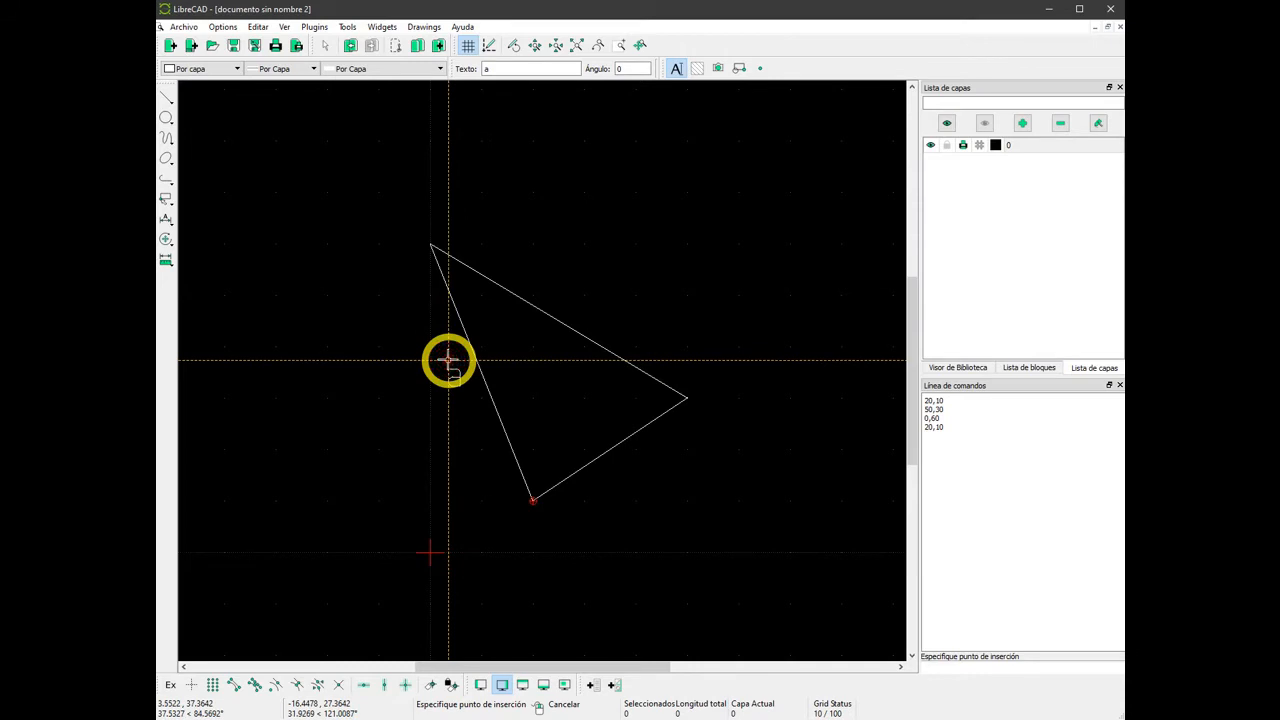
click(430, 385)
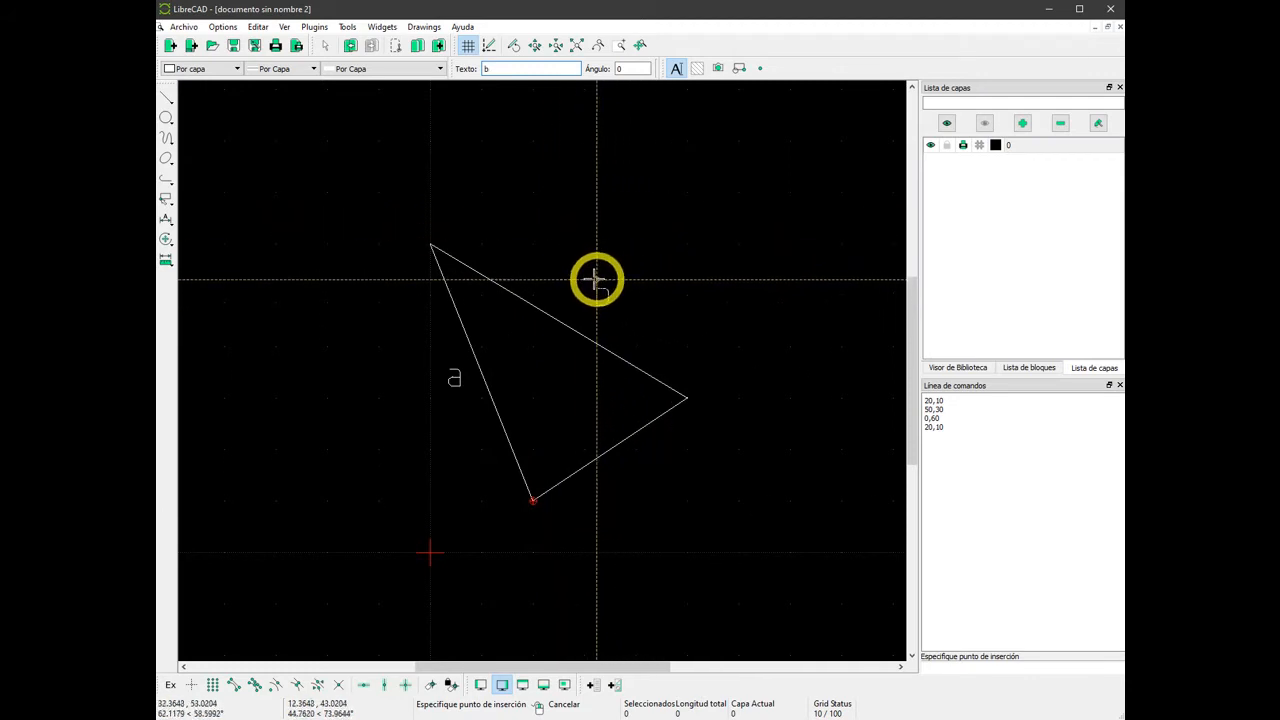
Label the triangle's upper side "b" and its lower right side "c" with the same text settings.
click(555, 277)
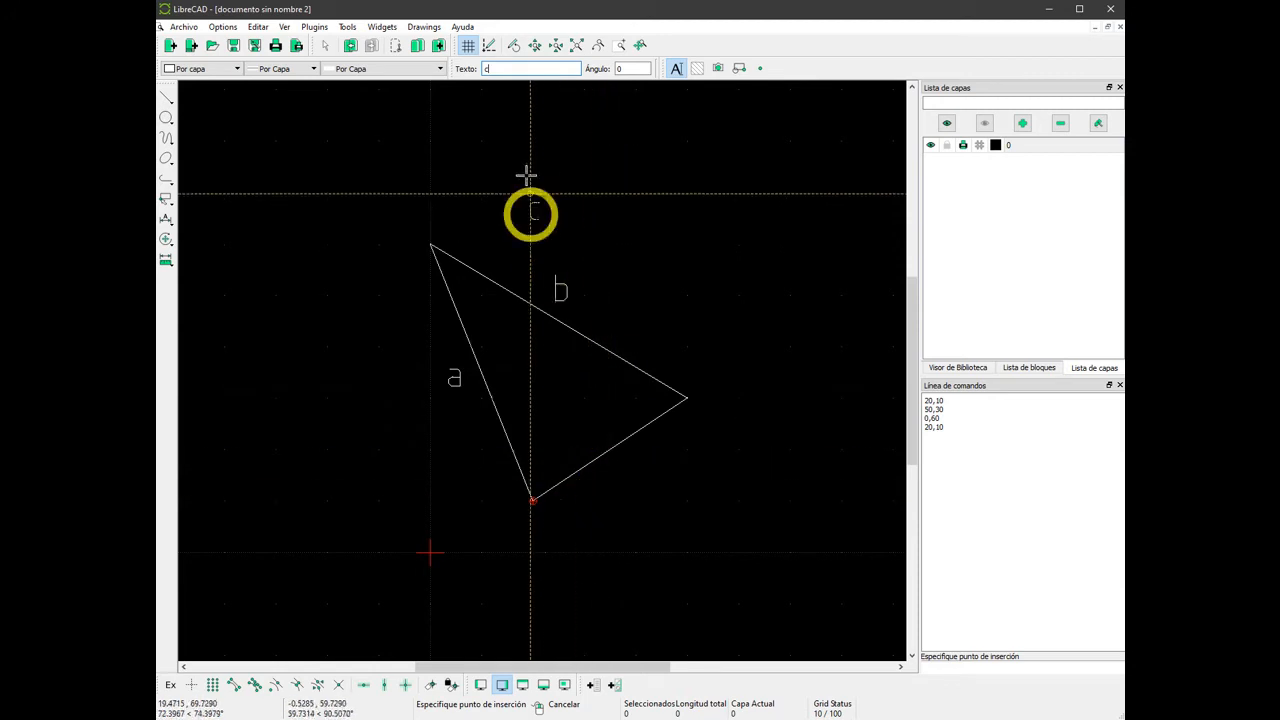
click(620, 506)
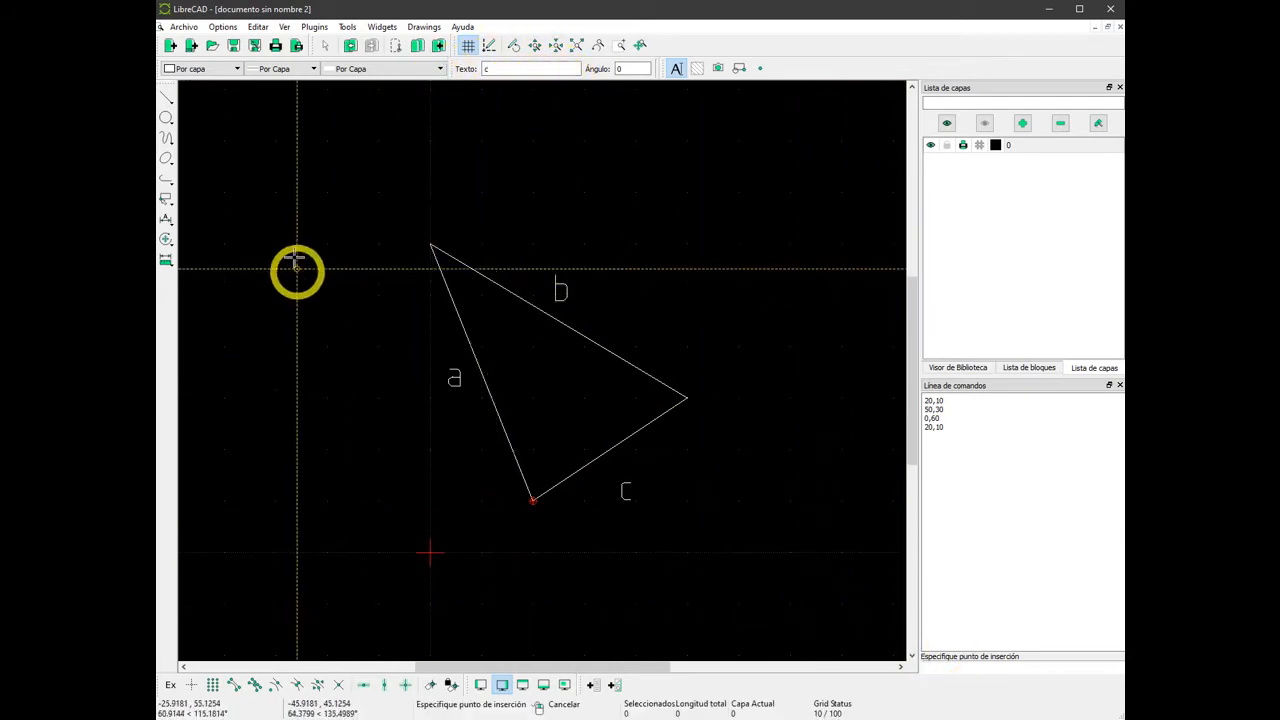
right_click(288, 237)
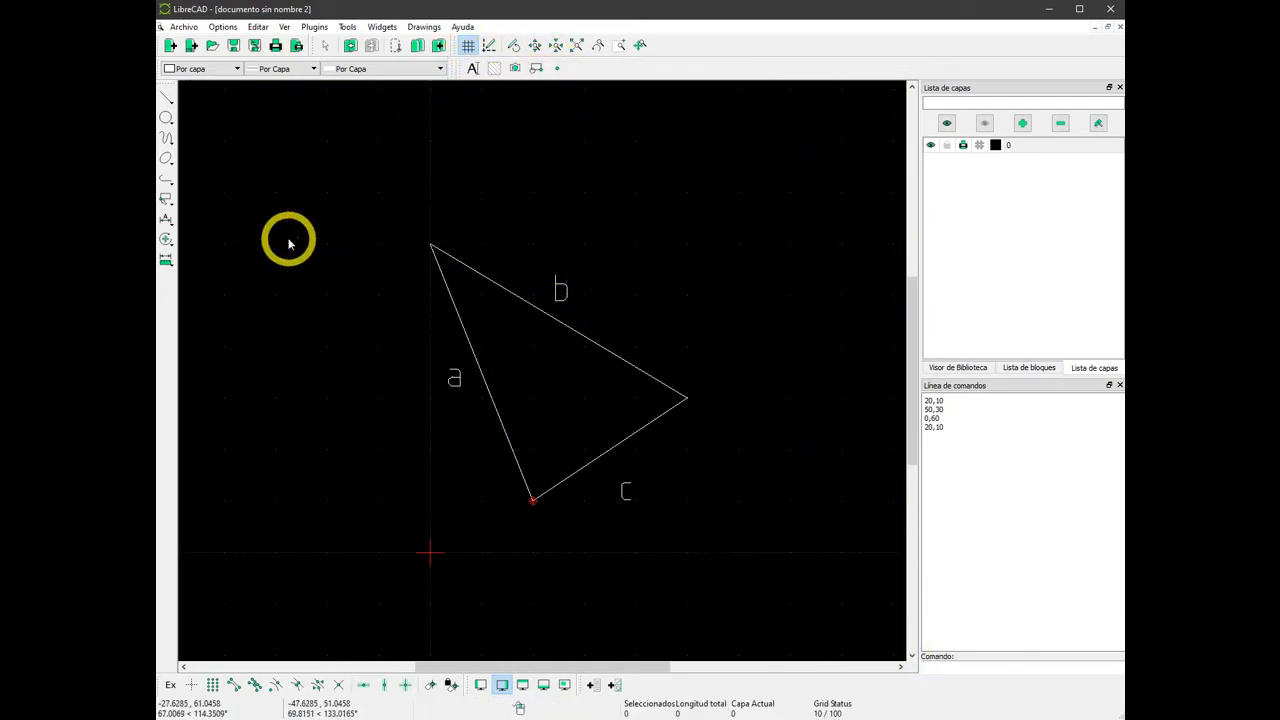
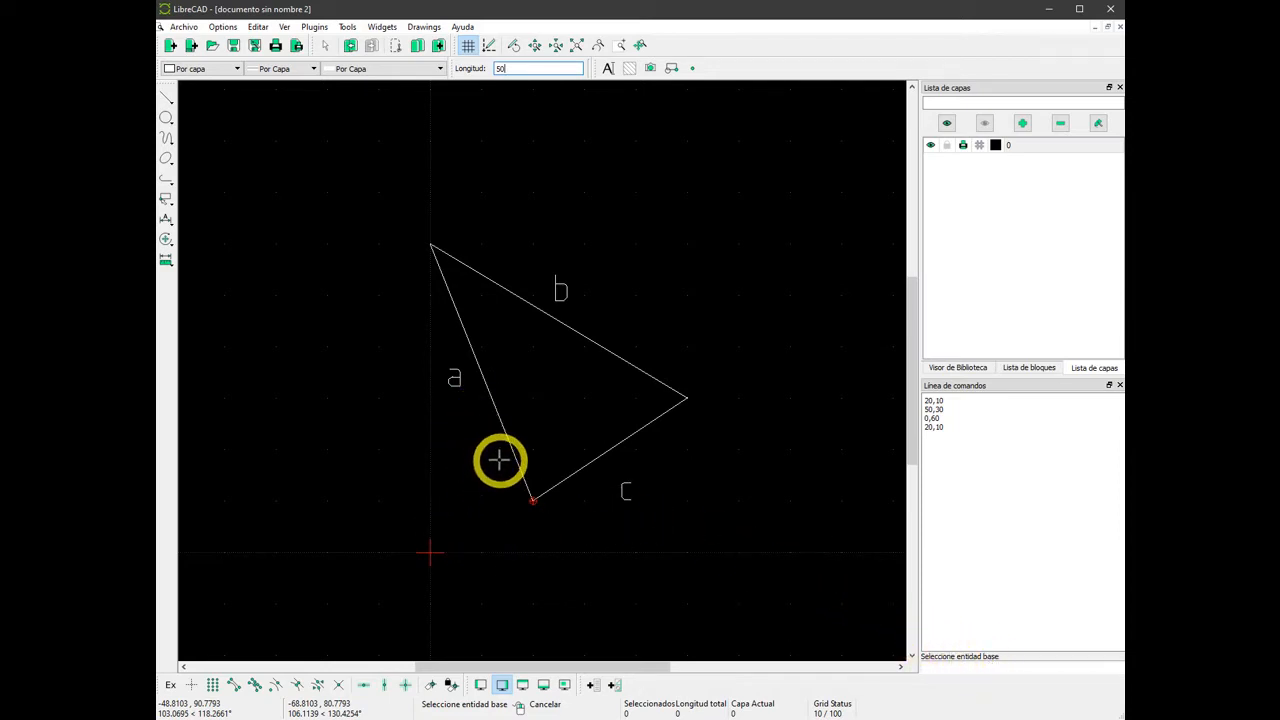
Draw two lines orthogonal to side a: one with length 50 through 0,30 and one with length 20 through 0,20.
click(487, 387)
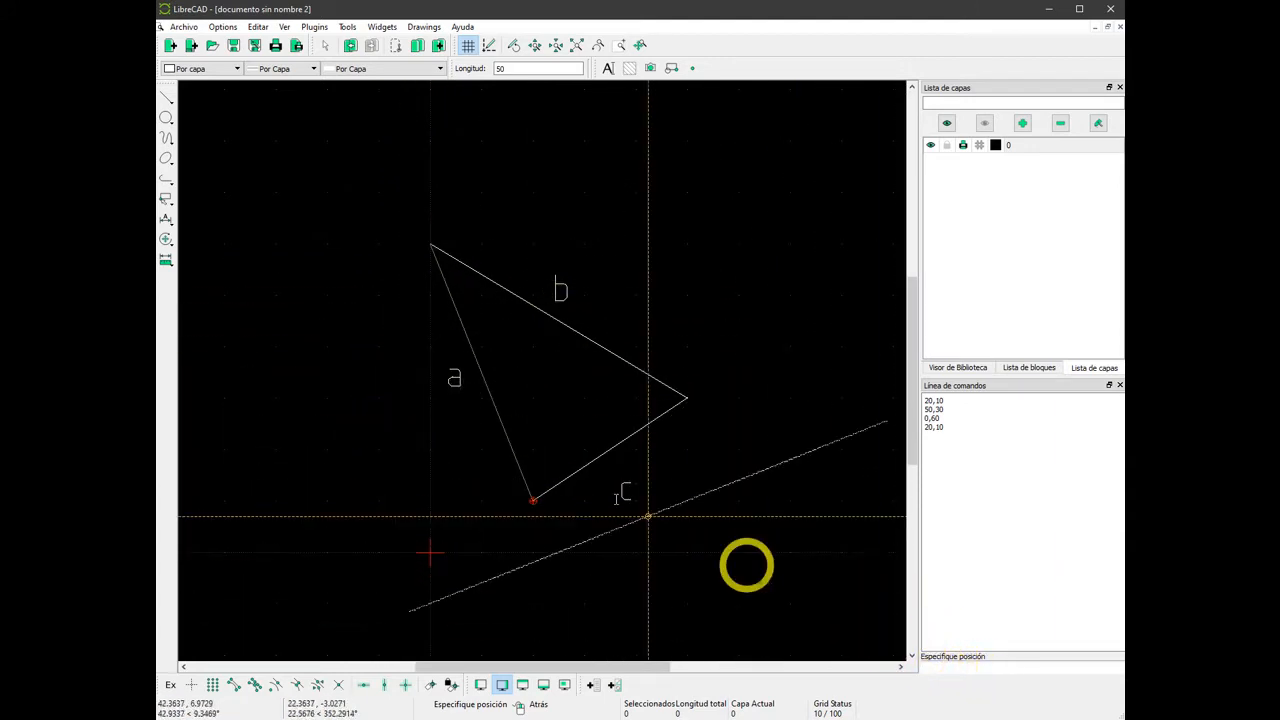
click(497, 719)
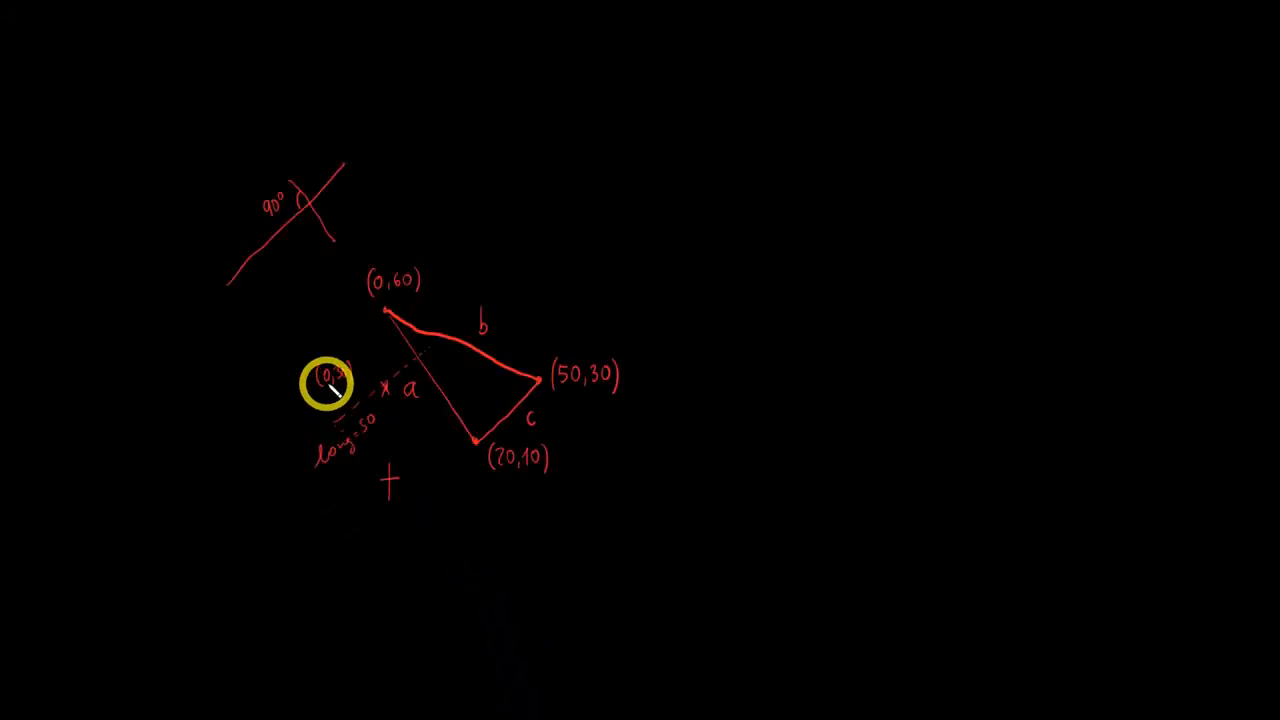
click(562, 719)
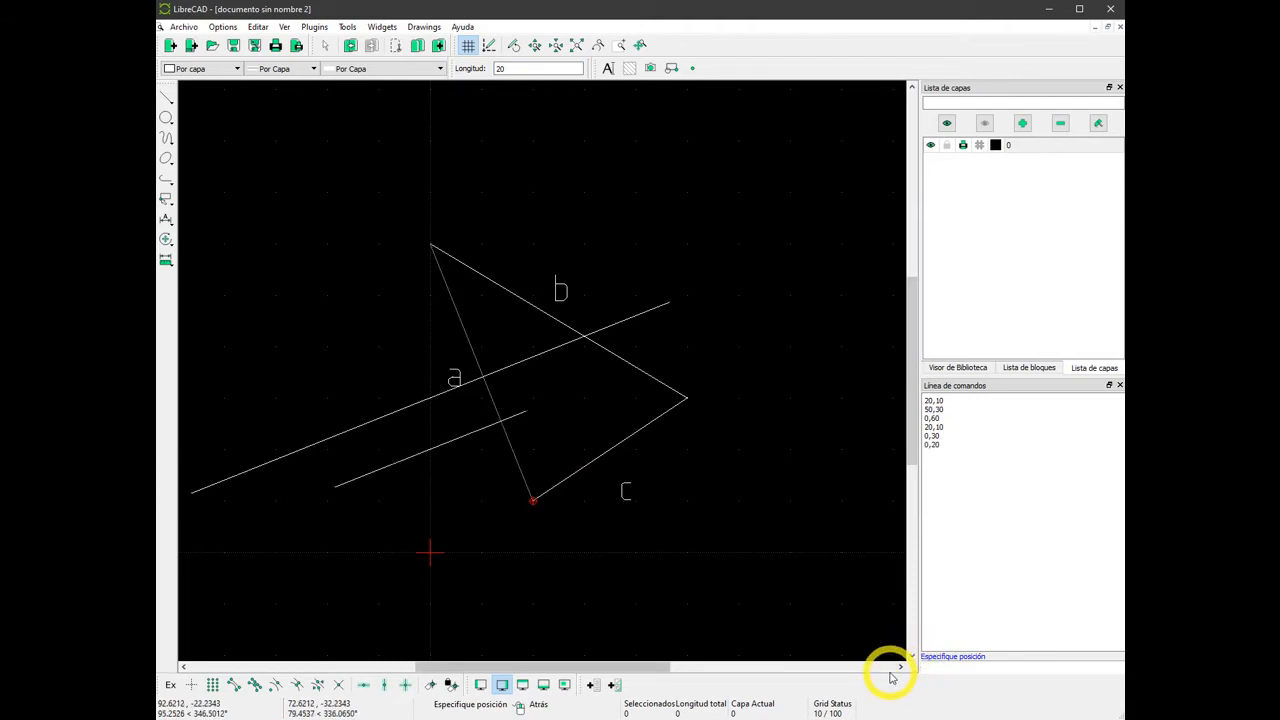
right_click(414, 476)
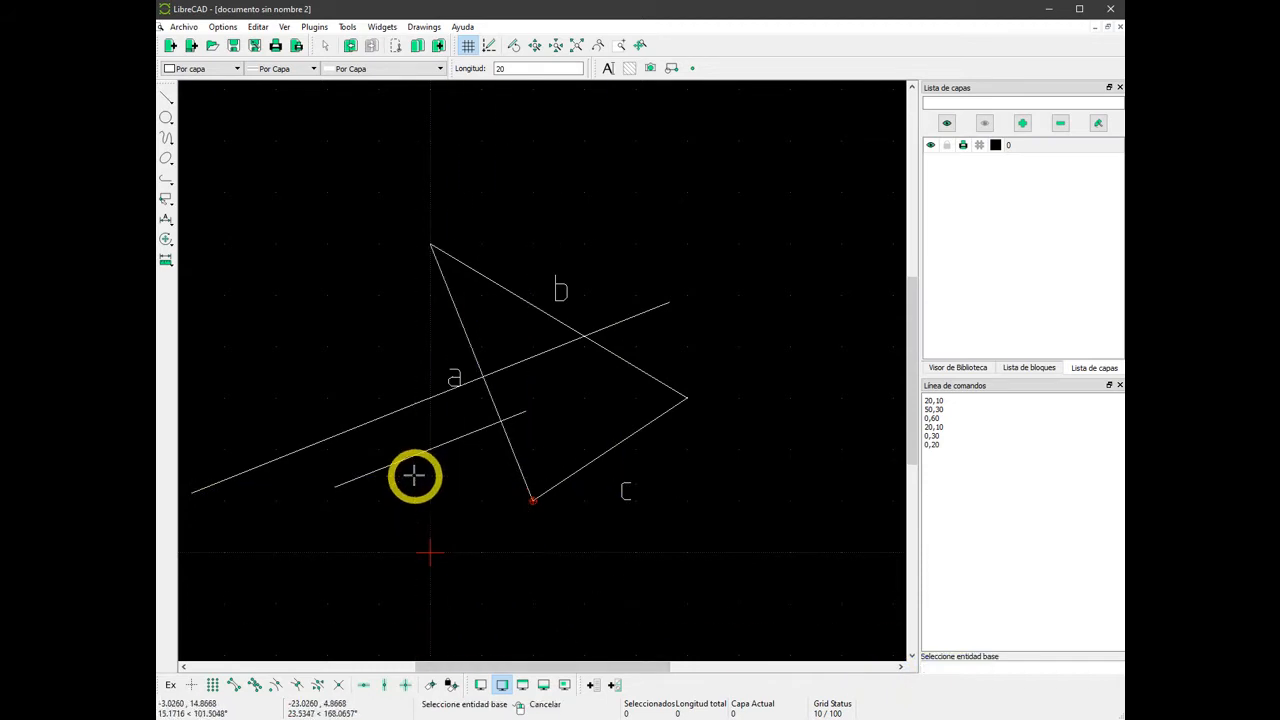
right_click(414, 476)
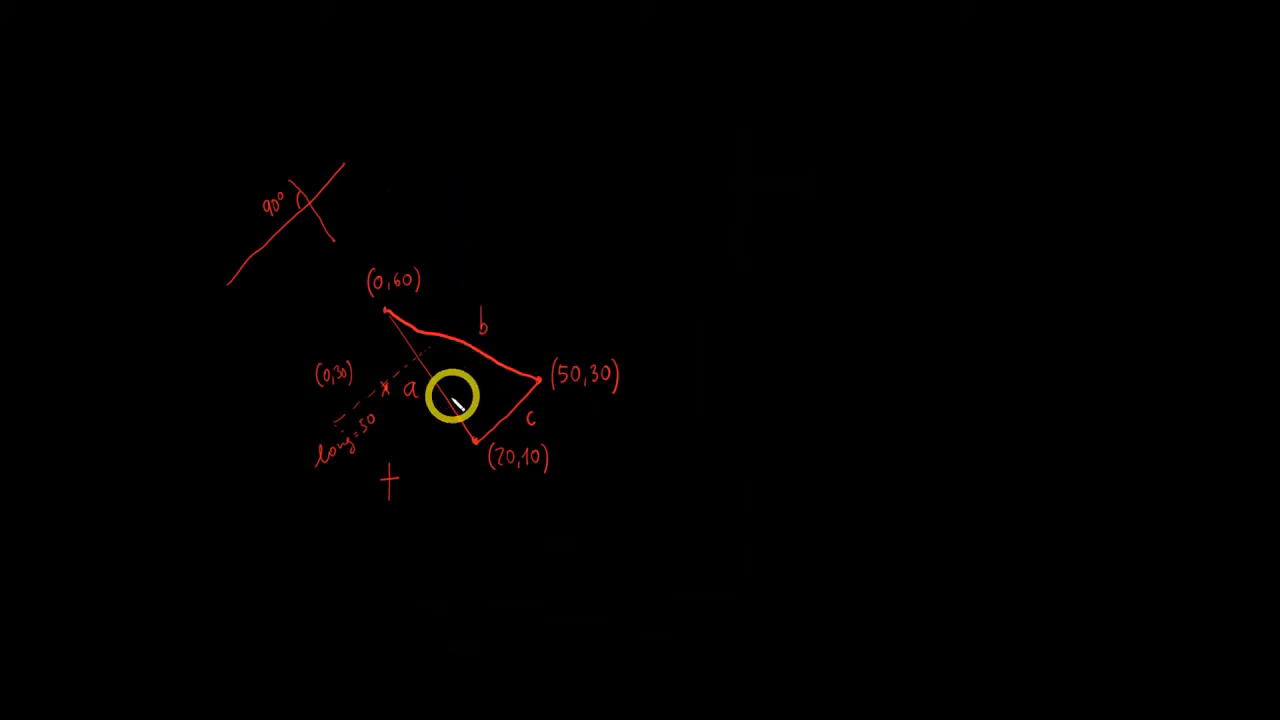
Trim both orthogonal lines at side a, keeping the parts inside the triangle.
mouse_move(444, 400)
mouse_down()
mouse_move(486, 363)
mouse_move(437, 338)
mouse_up()
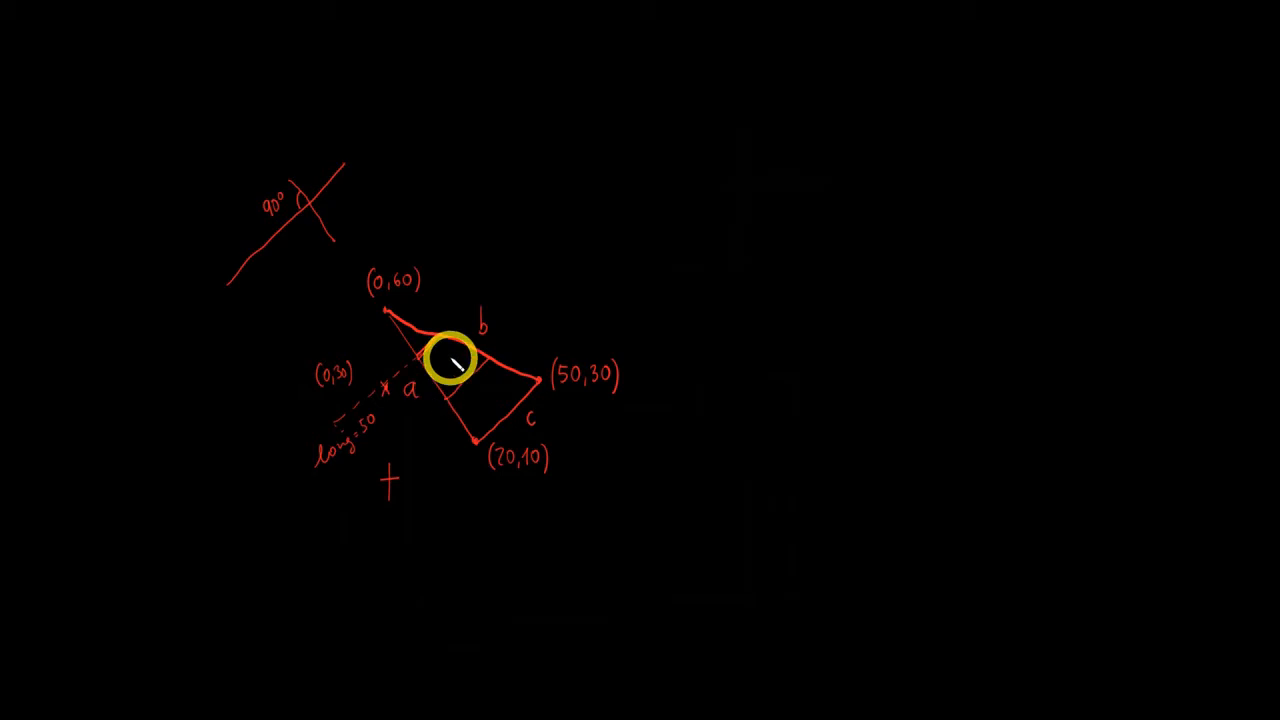
click(545, 694)
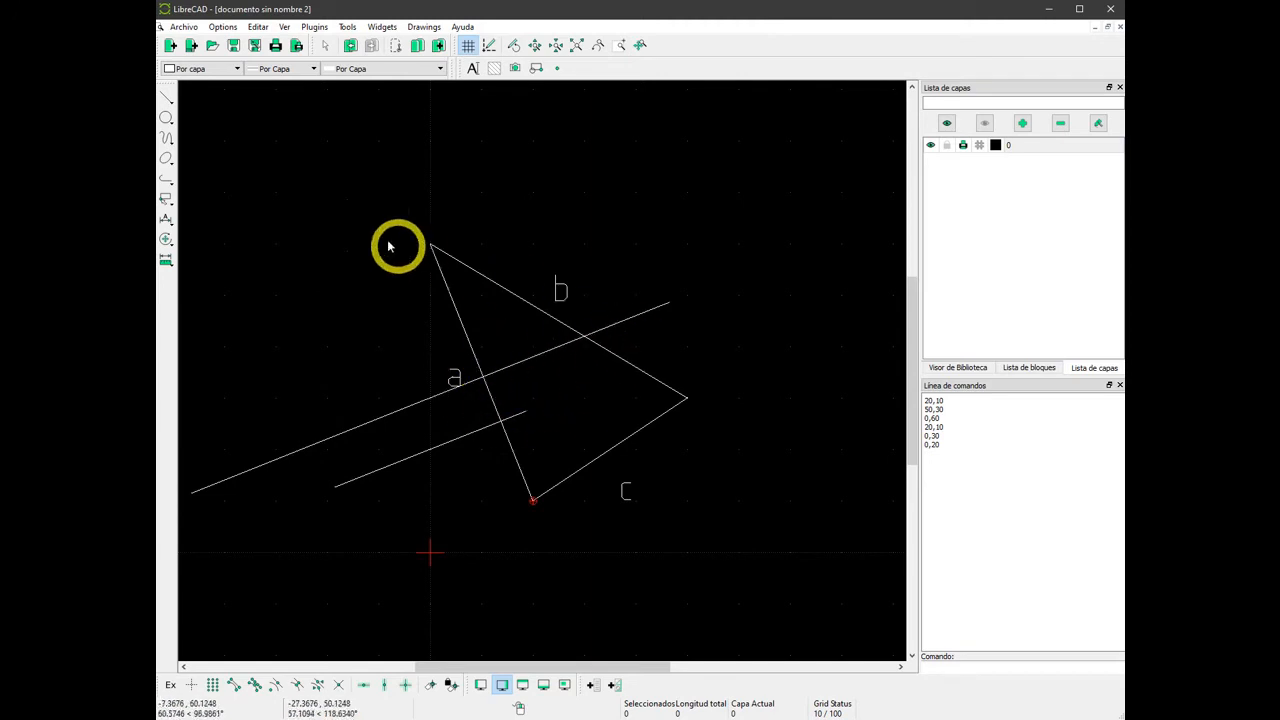
click(166, 242)
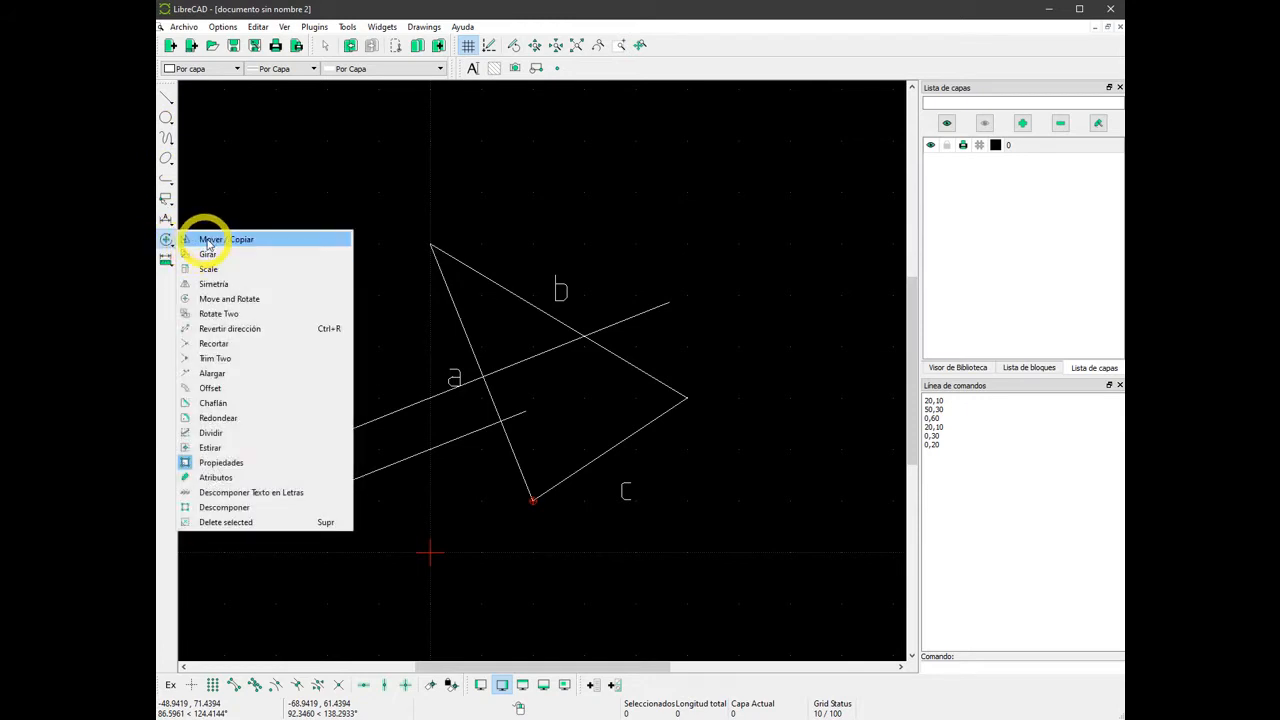
click(214, 344)
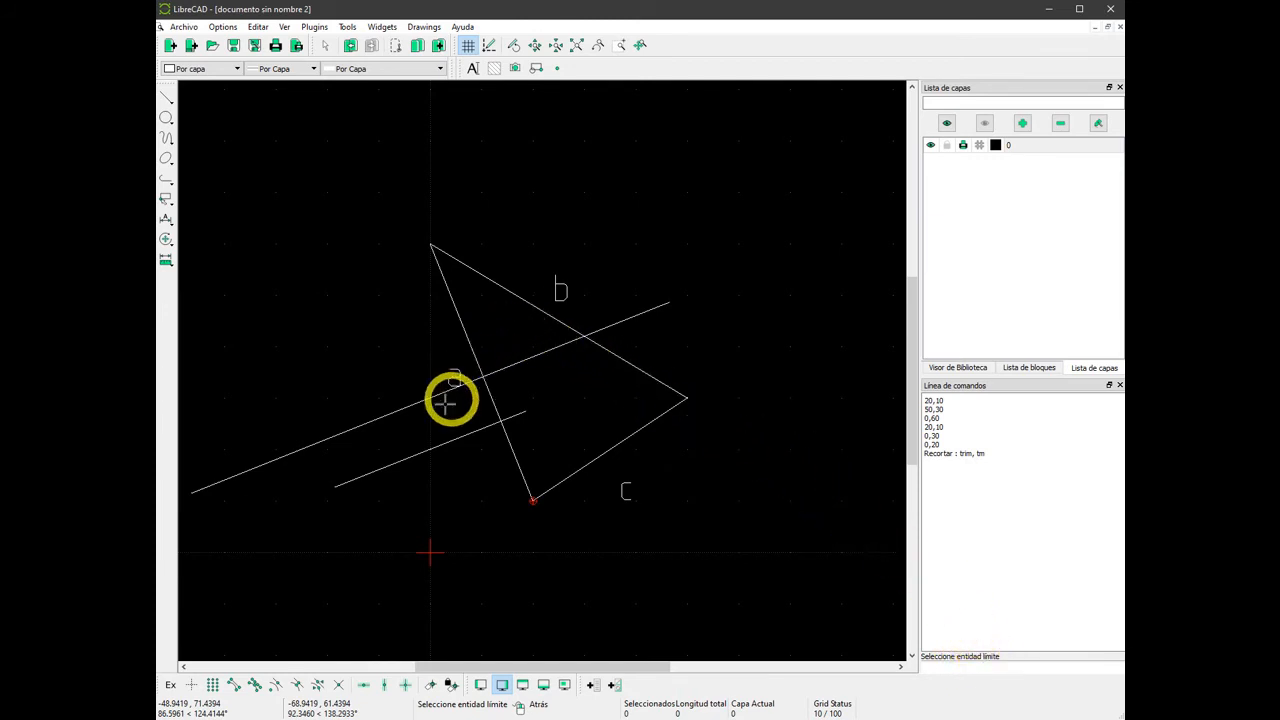
click(467, 338)
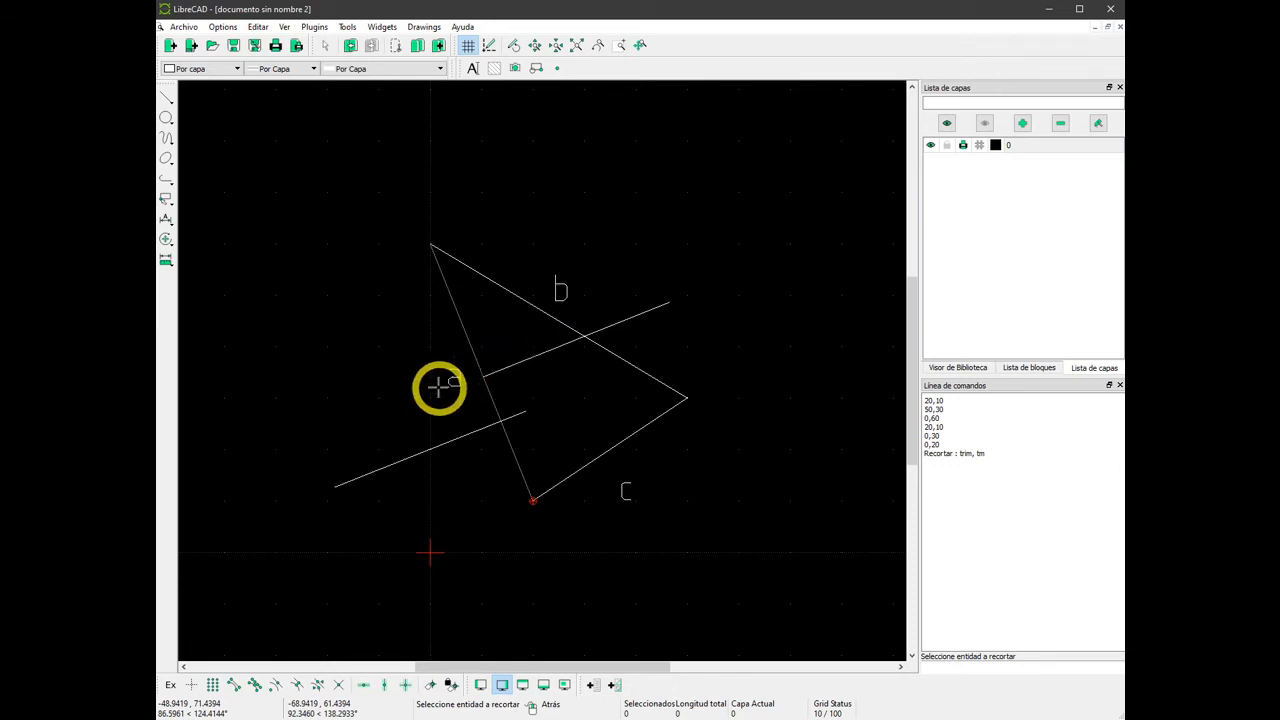
click(515, 416)
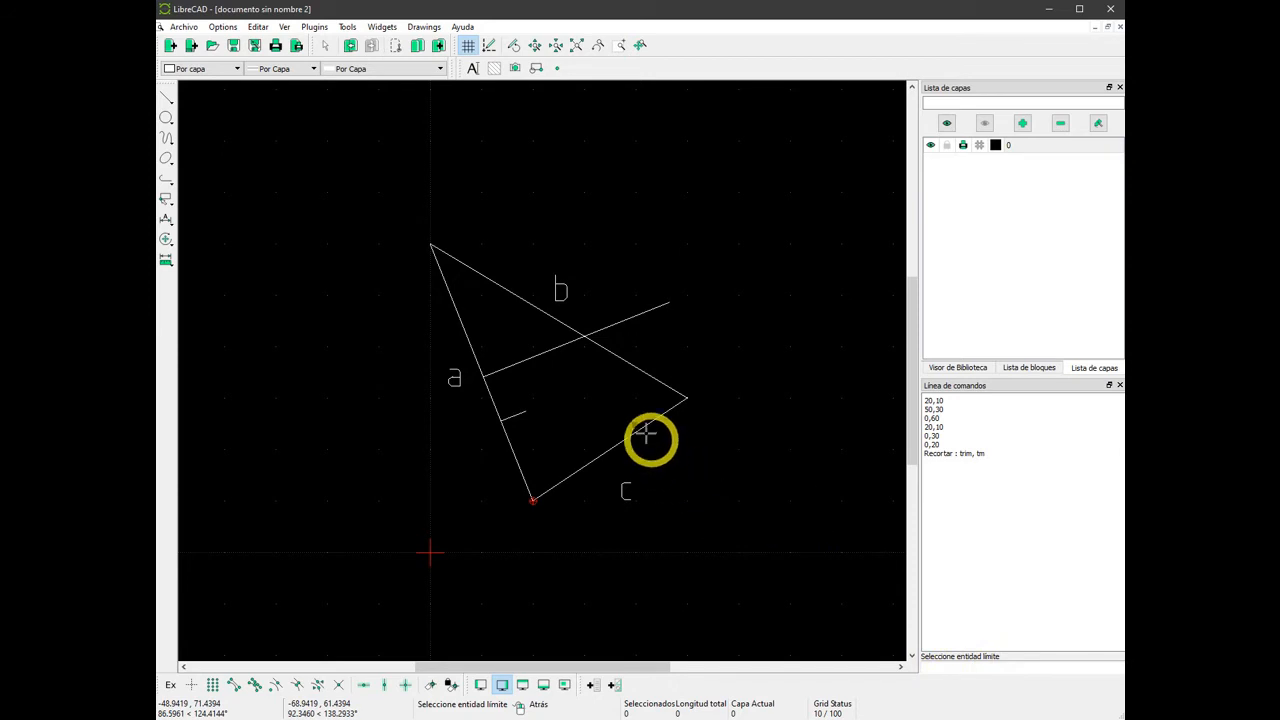
Trim the upper orthogonal line and extend the lower one to side b, and undo both changes.
click(622, 360)
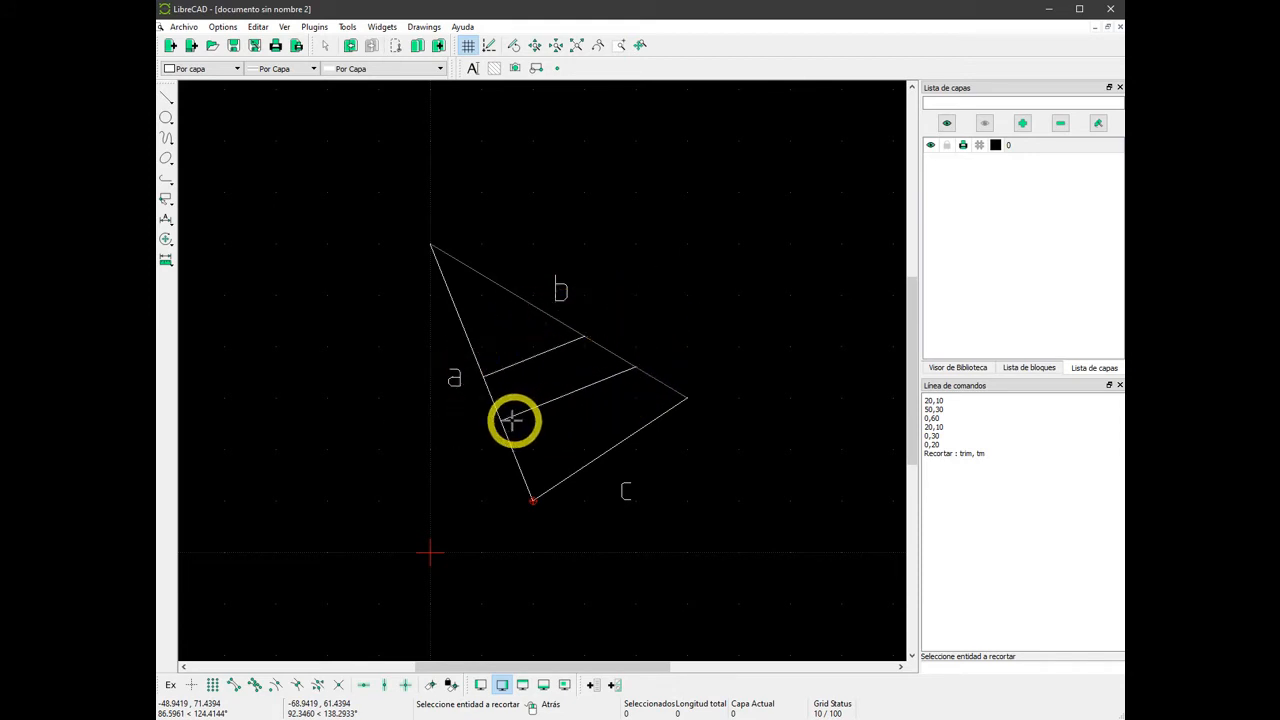
click(466, 502)
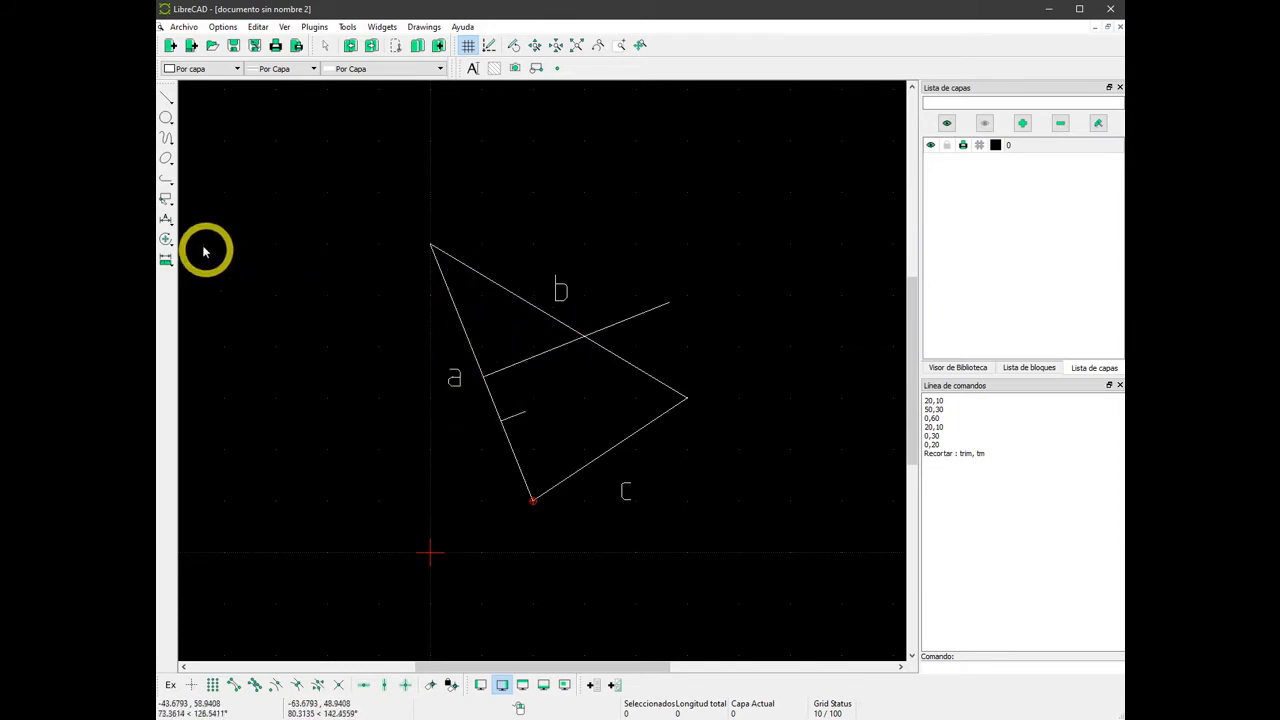
Divide the upper orthogonal line at its intersection with side b and select the piece outside the triangle.
click(166, 242)
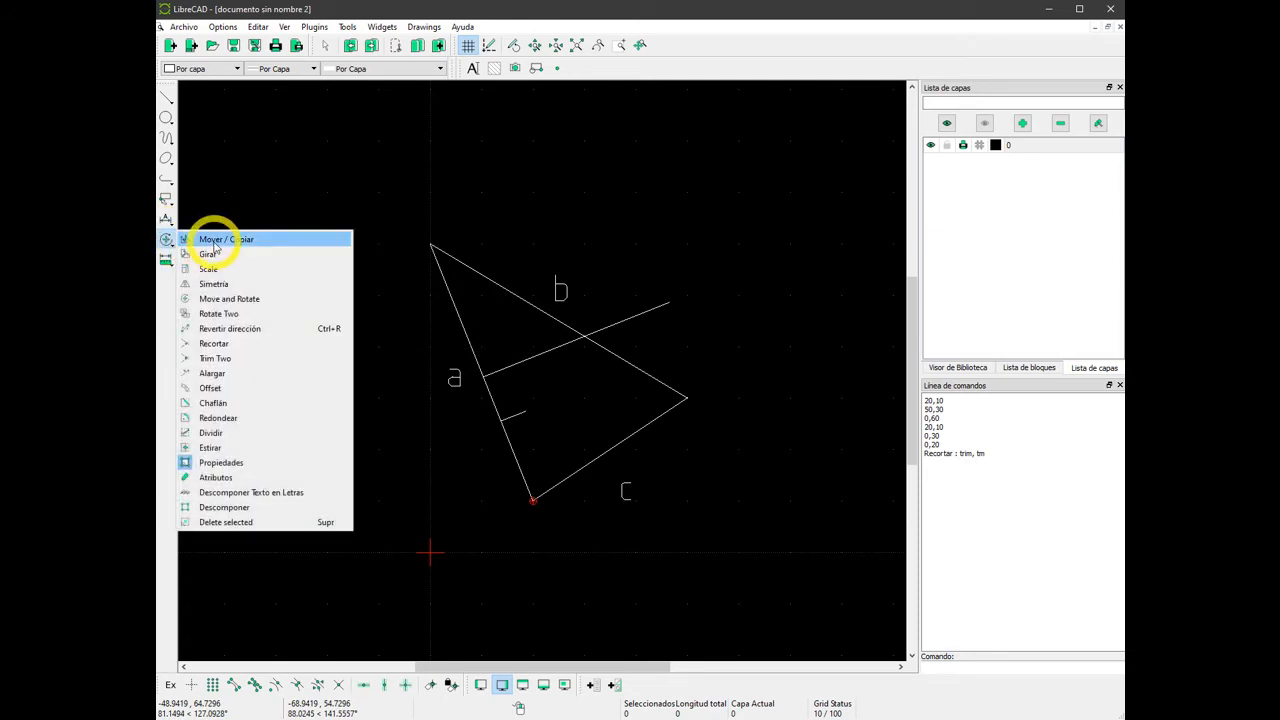
click(212, 433)
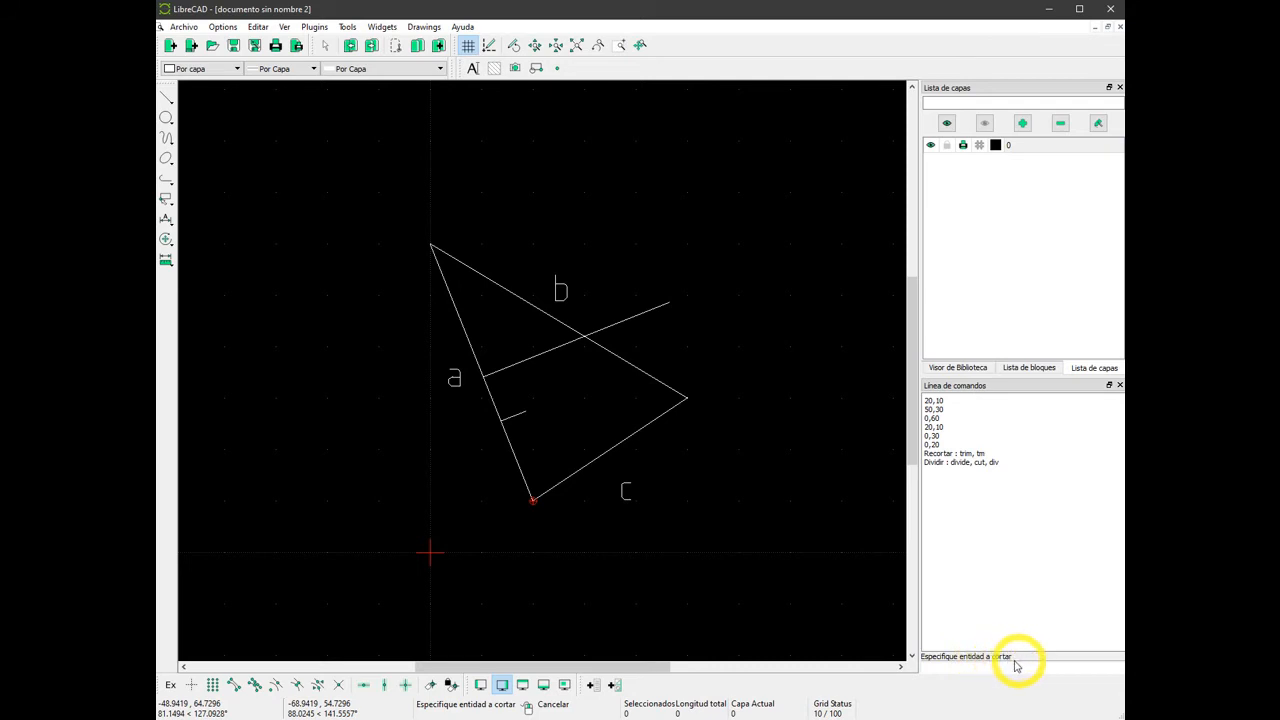
click(547, 352)
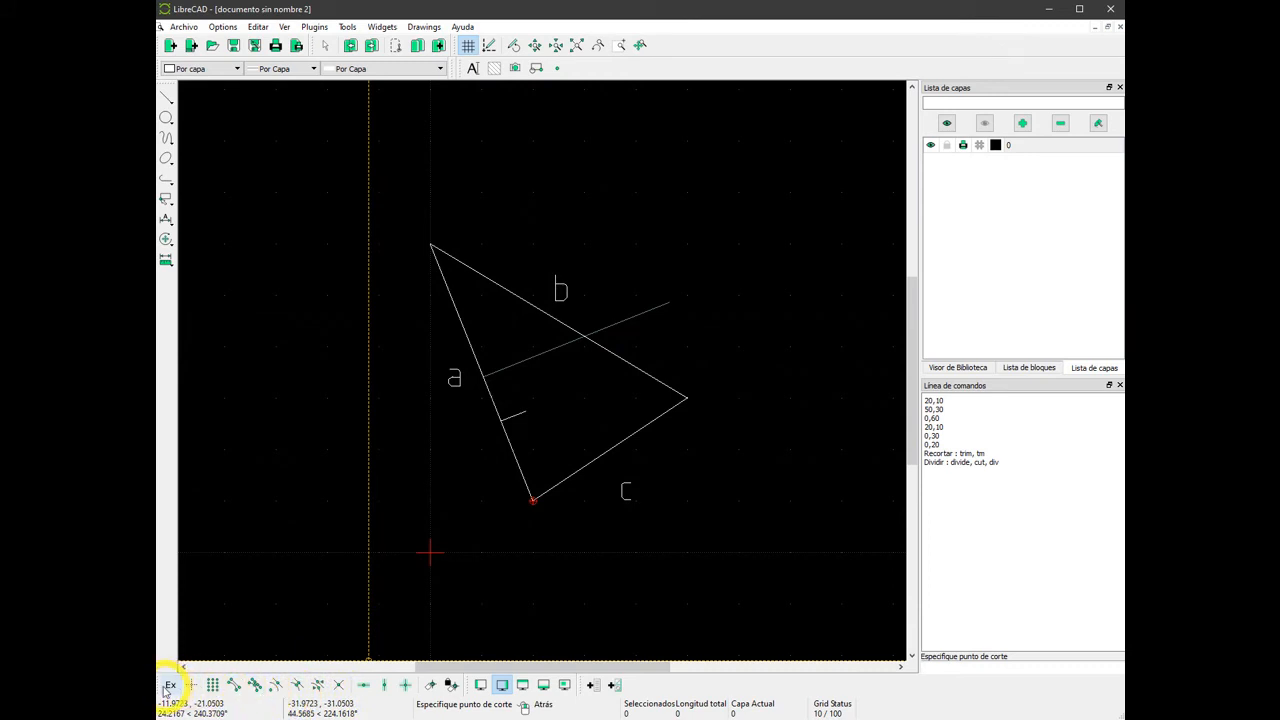
click(254, 686)
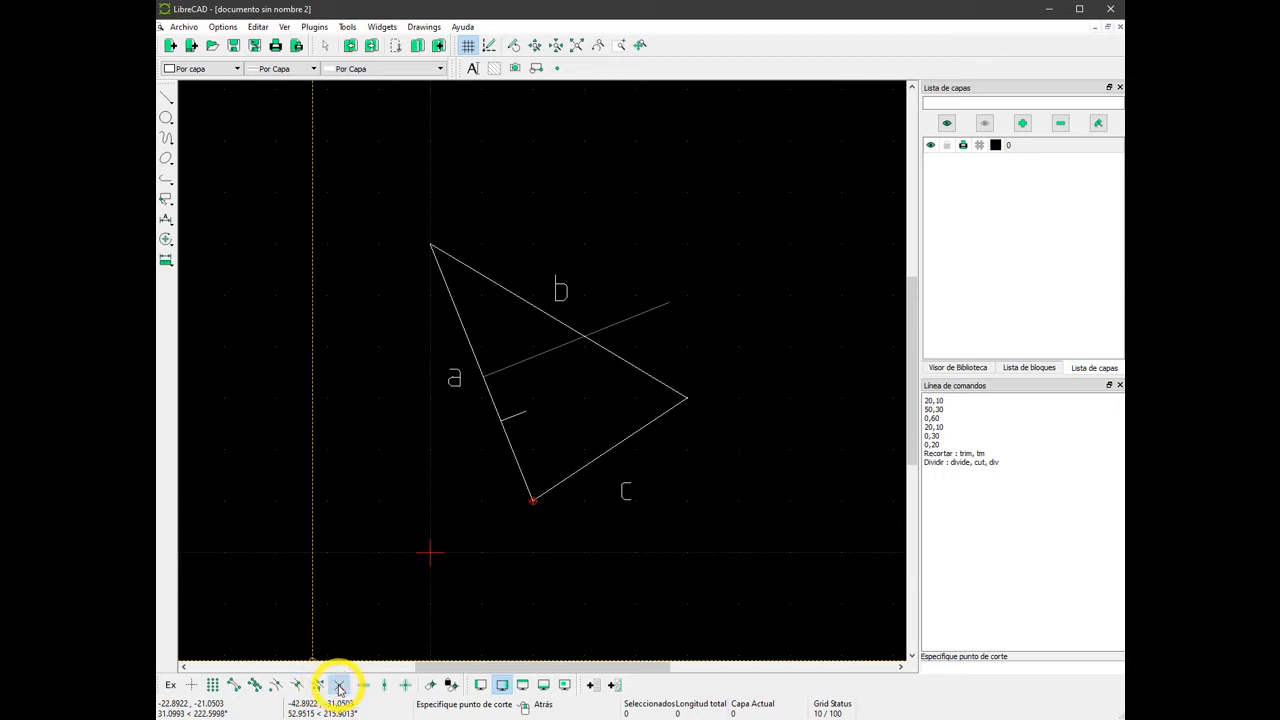
click(339, 686)
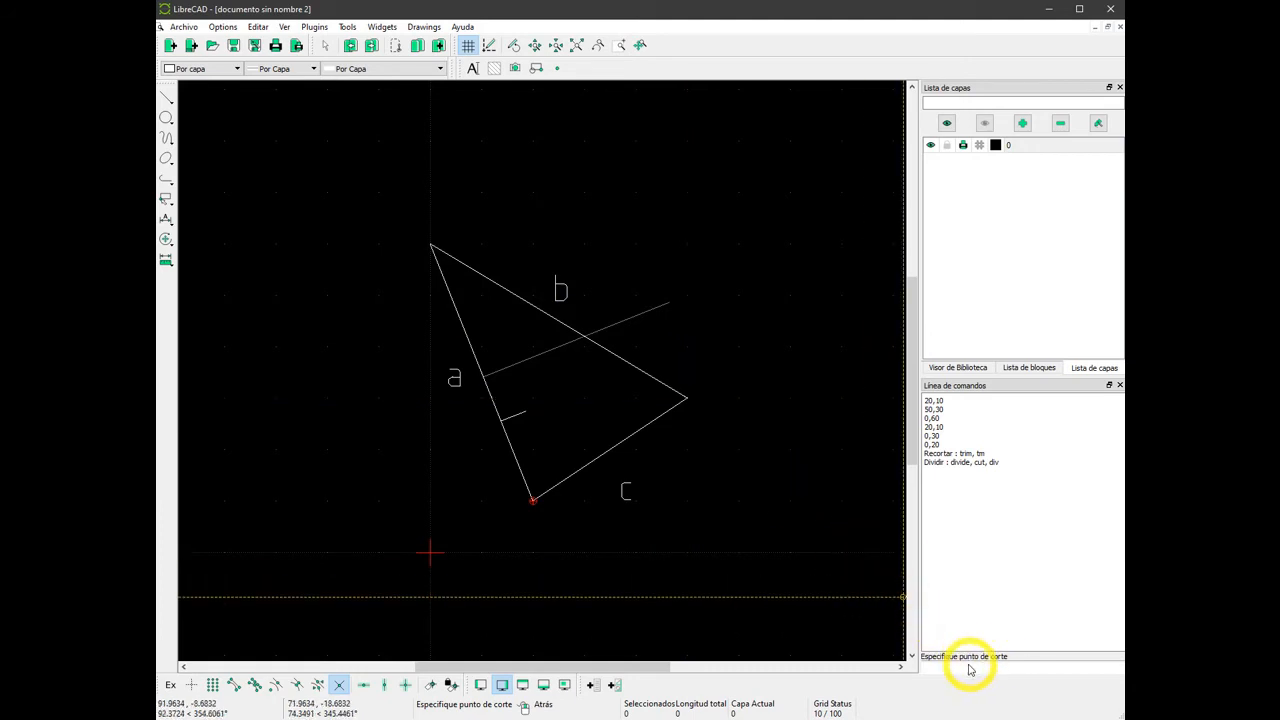
click(578, 346)
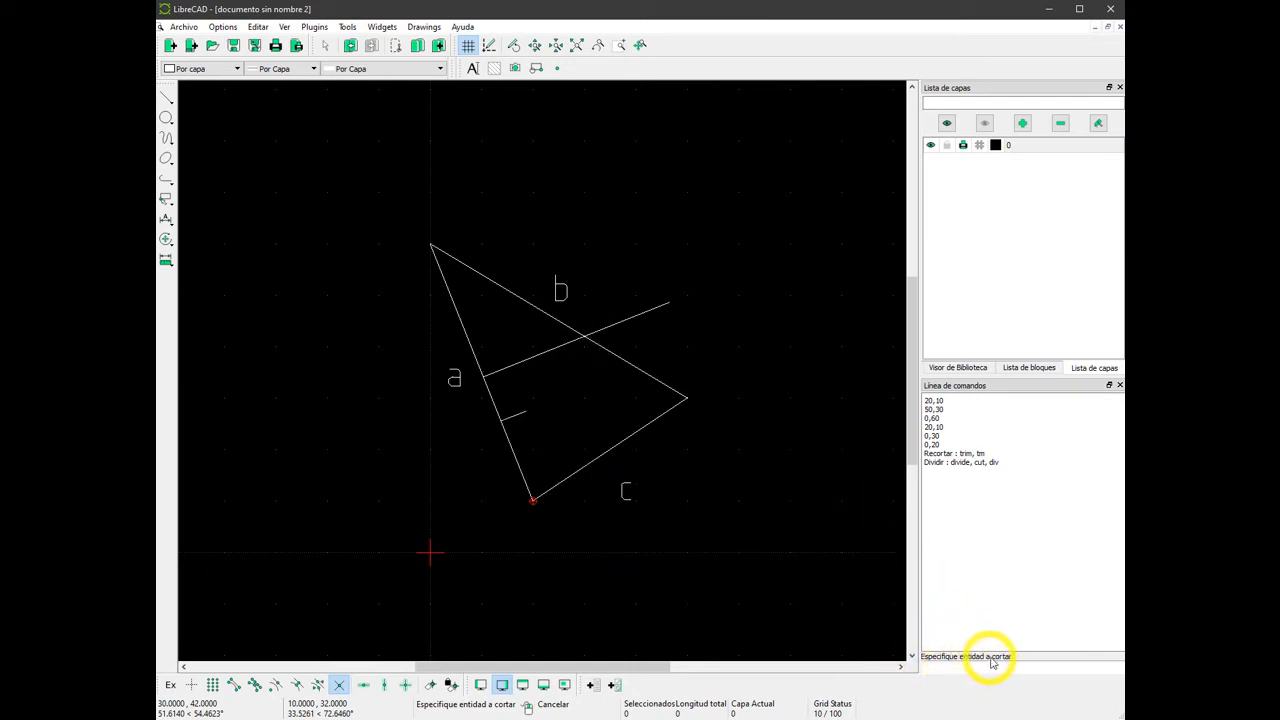
right_click(665, 558)
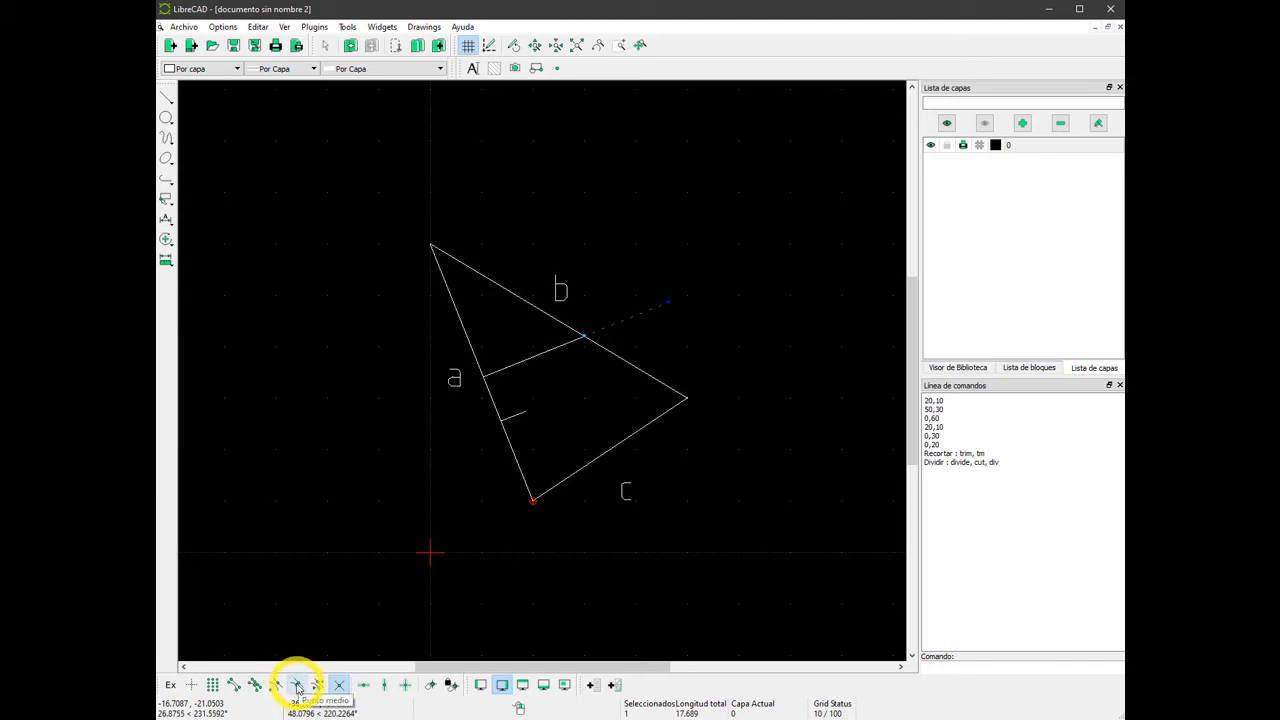
Turn on endpoint and midpoint snapping and draw a two-point line from the vertex at 0,60 to the midpoint of side c.
click(297, 687)
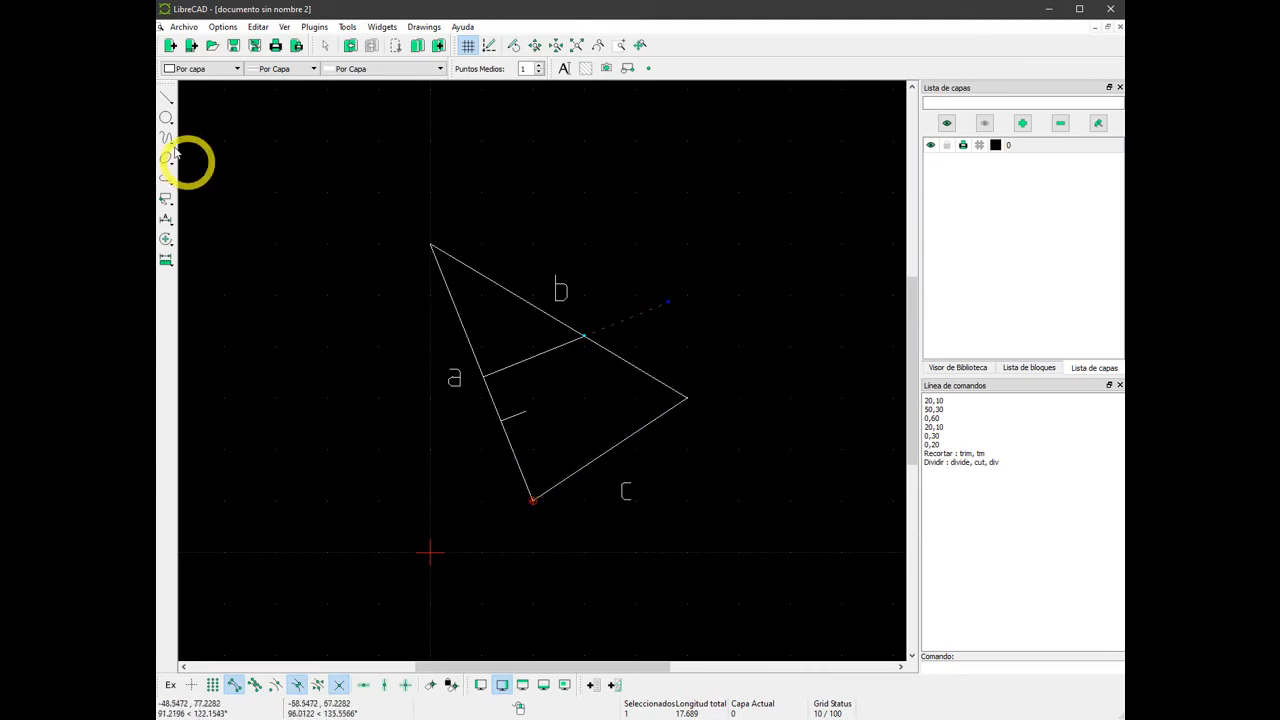
right_click(276, 261)
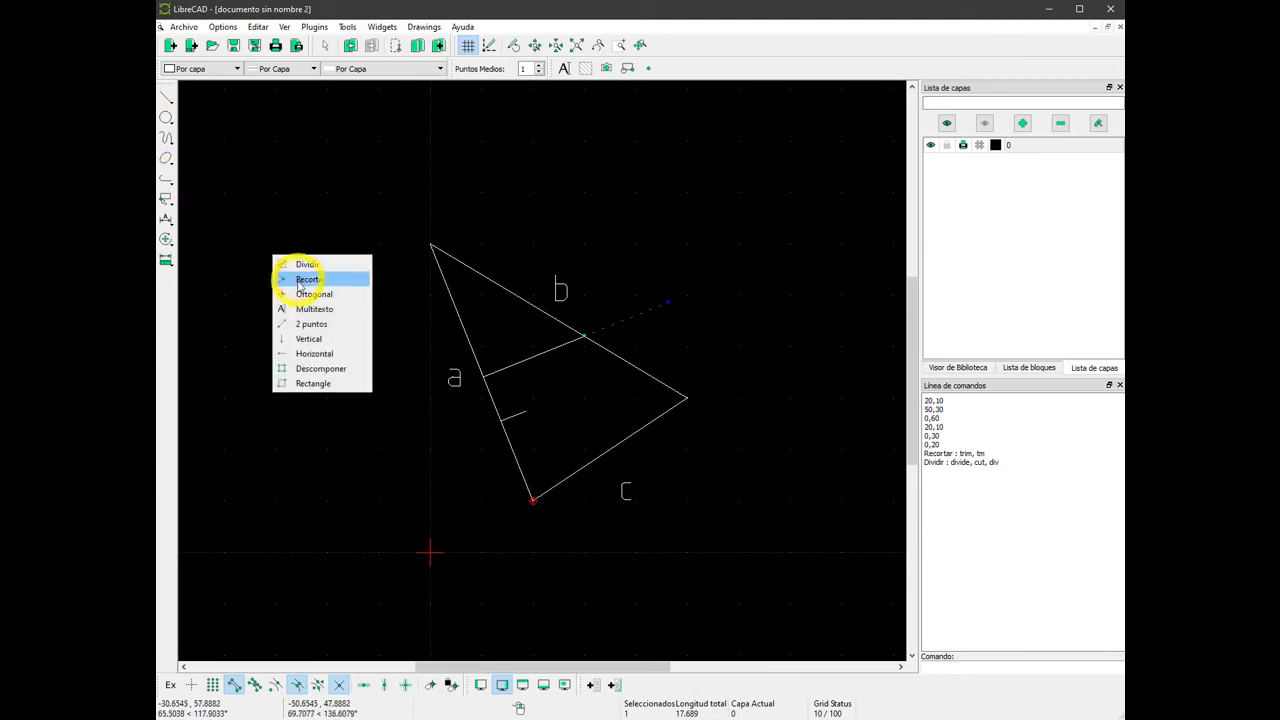
click(310, 325)
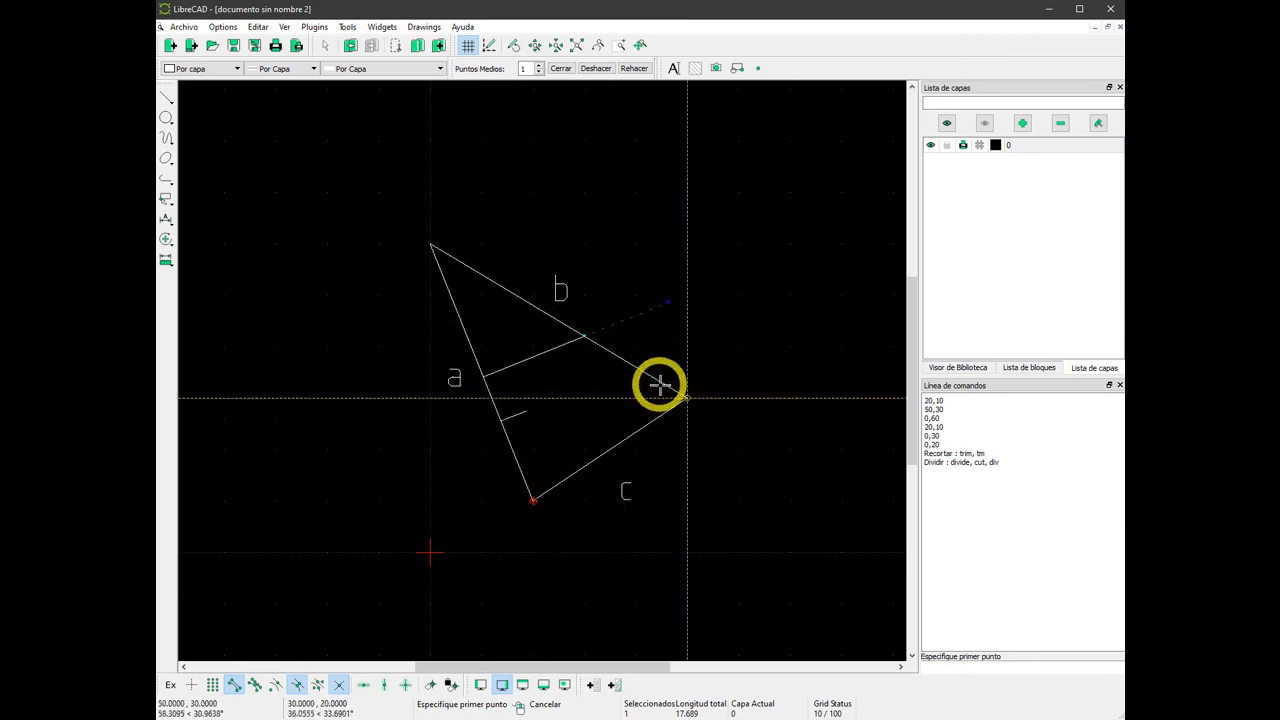
click(295, 686)
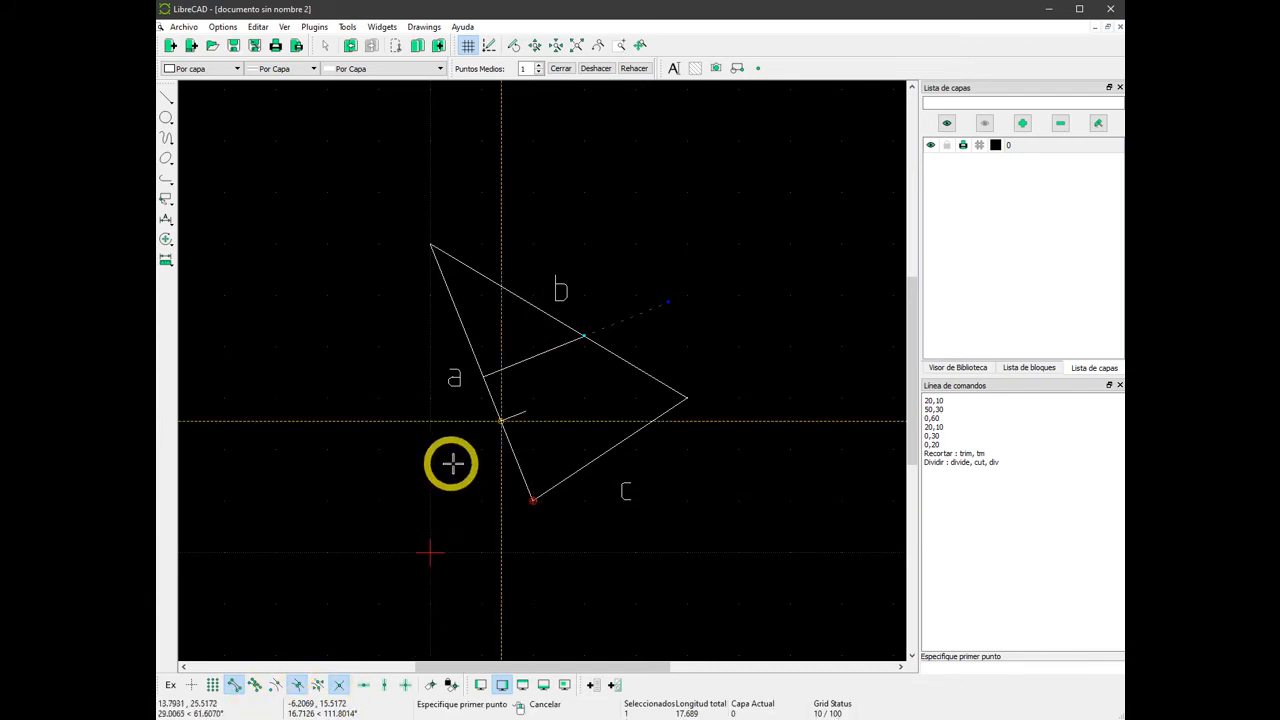
click(430, 245)
click(608, 449)
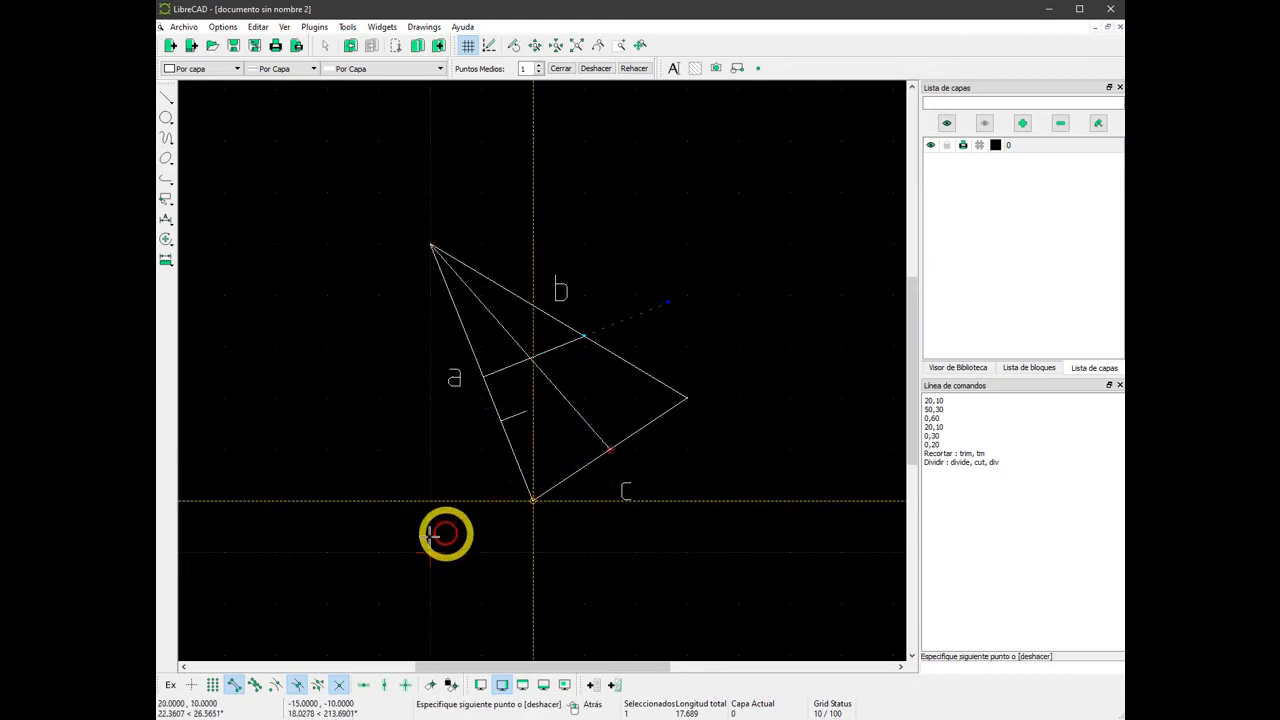
right_click(340, 456)
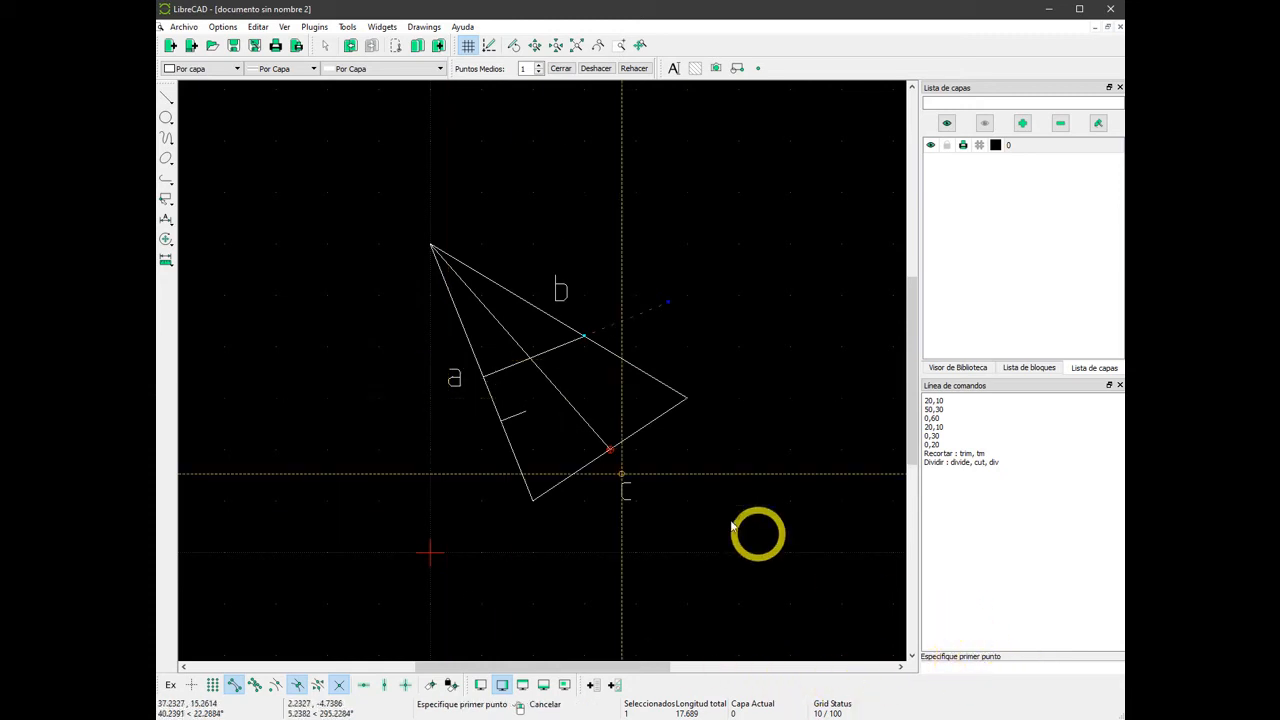
Draw lines from the vertex at 20,10 to the midpoint of side b and from the vertex at 50,30 to the midpoint of side a.
click(532, 499)
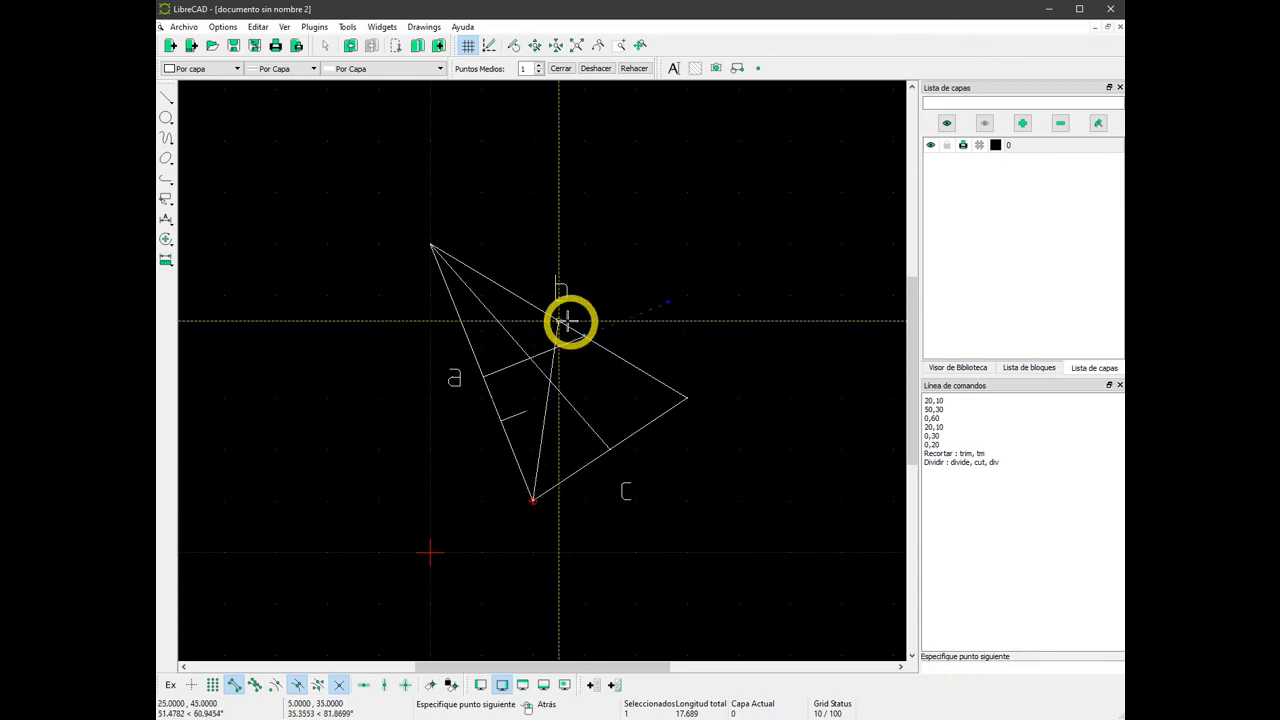
click(558, 321)
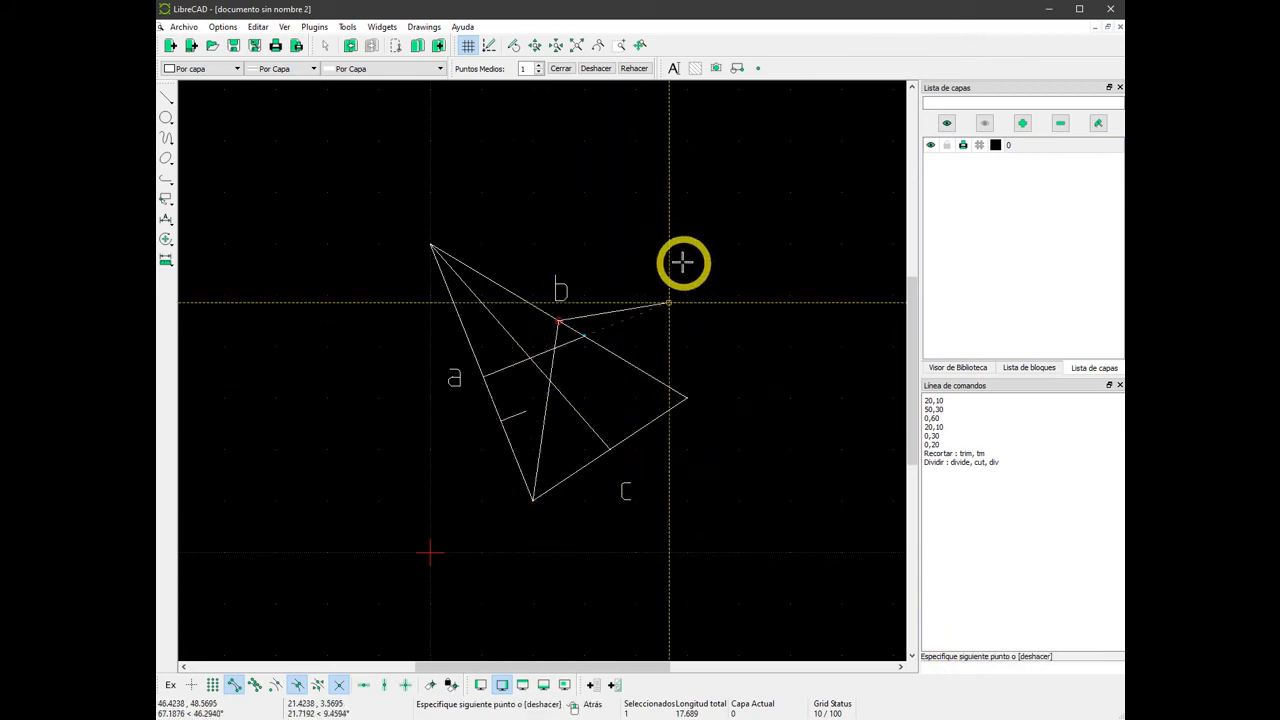
right_click(618, 302)
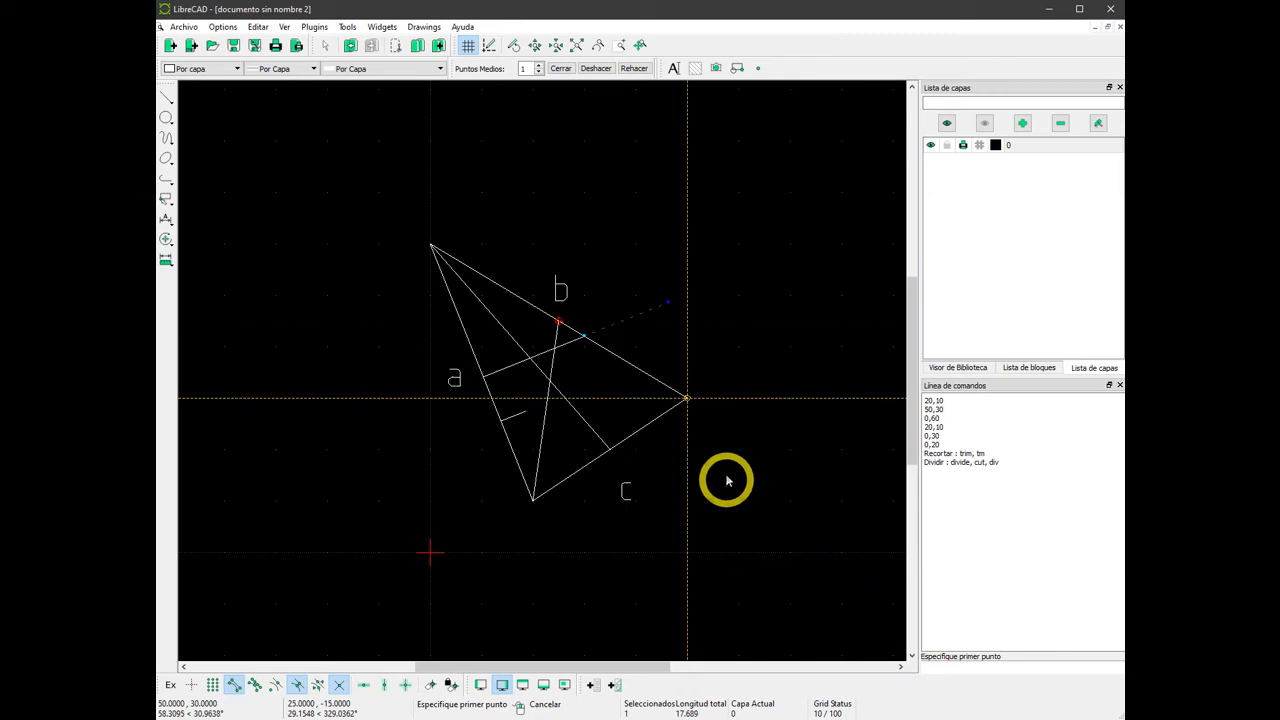
click(687, 398)
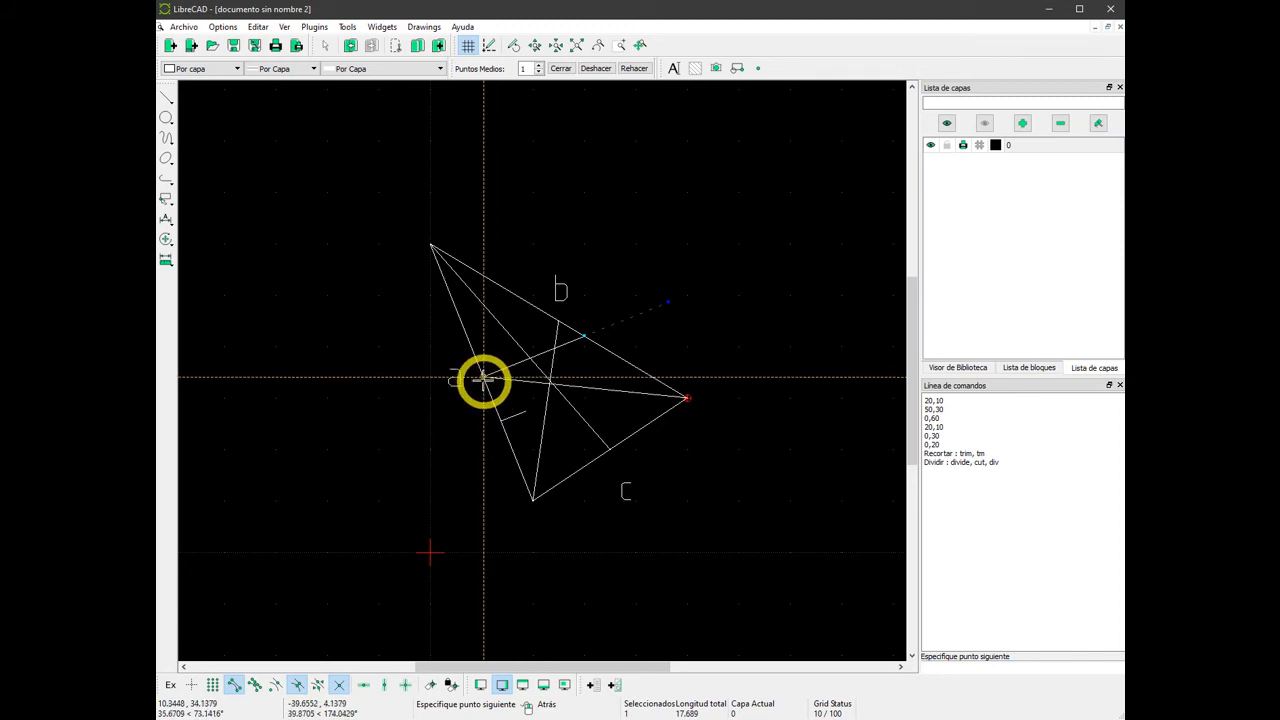
scroll(478, 378, up, 8)
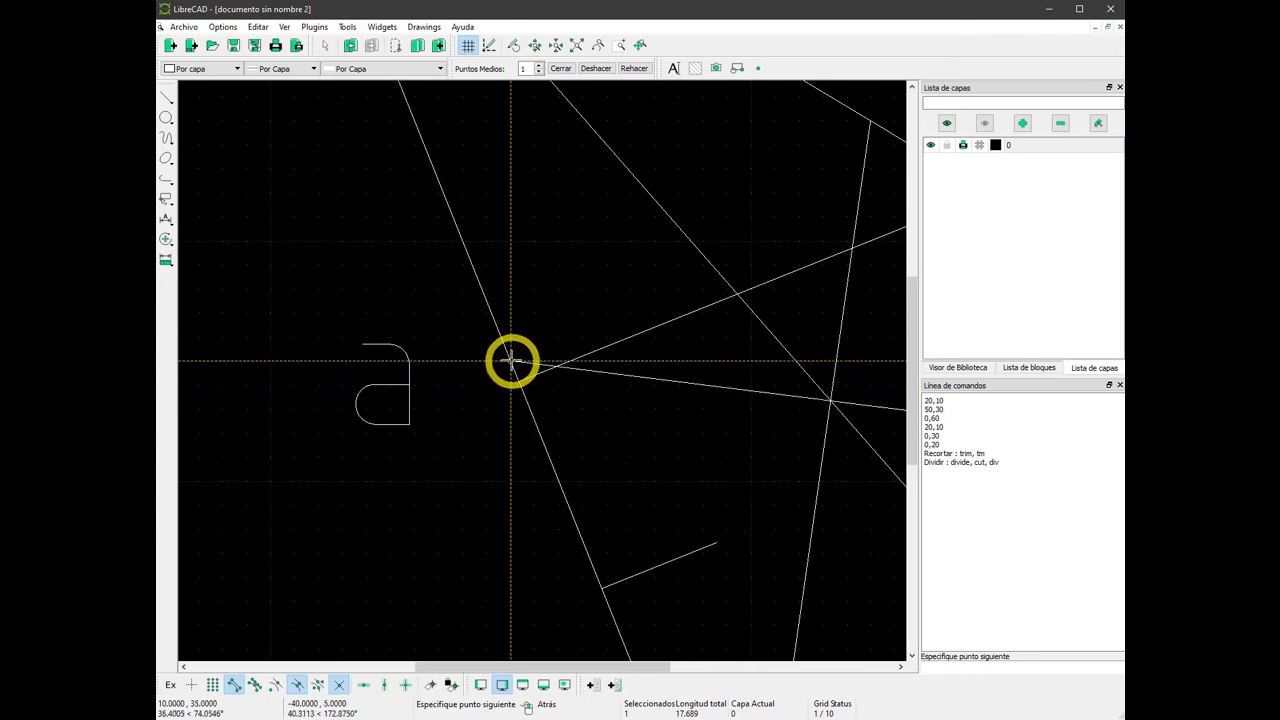
scroll(474, 389, down, 5)
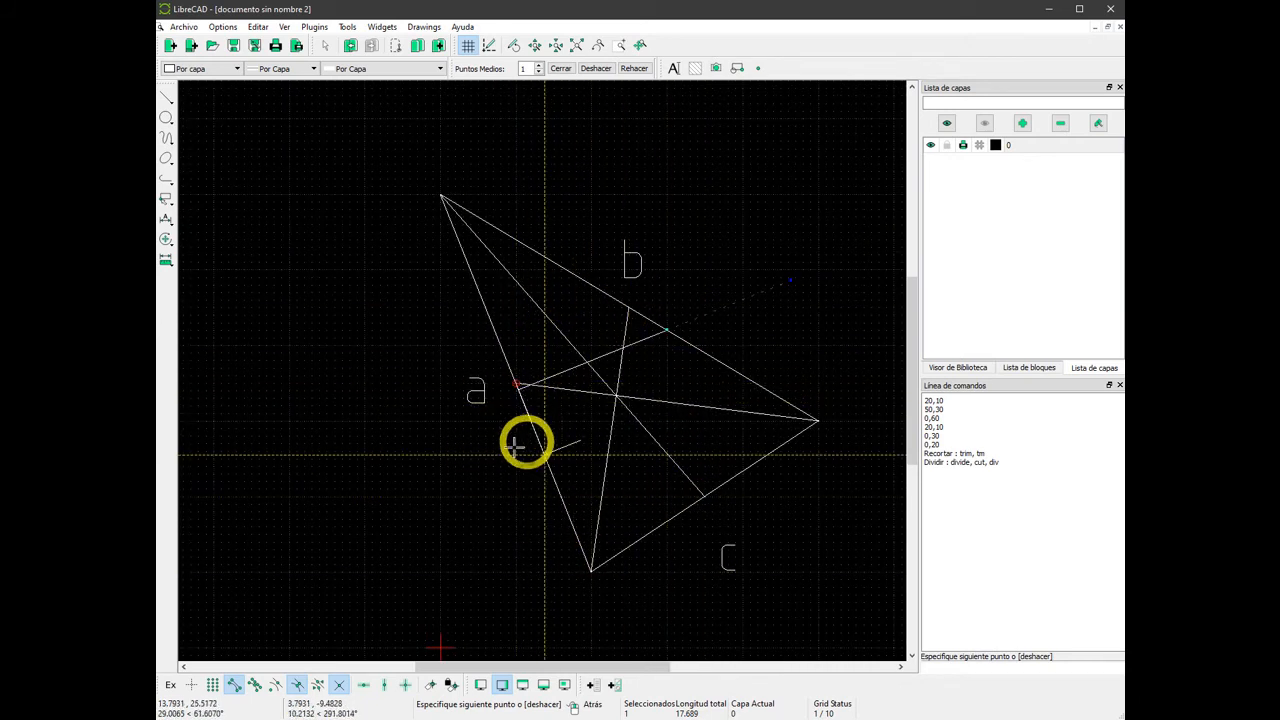
right_click(464, 455)
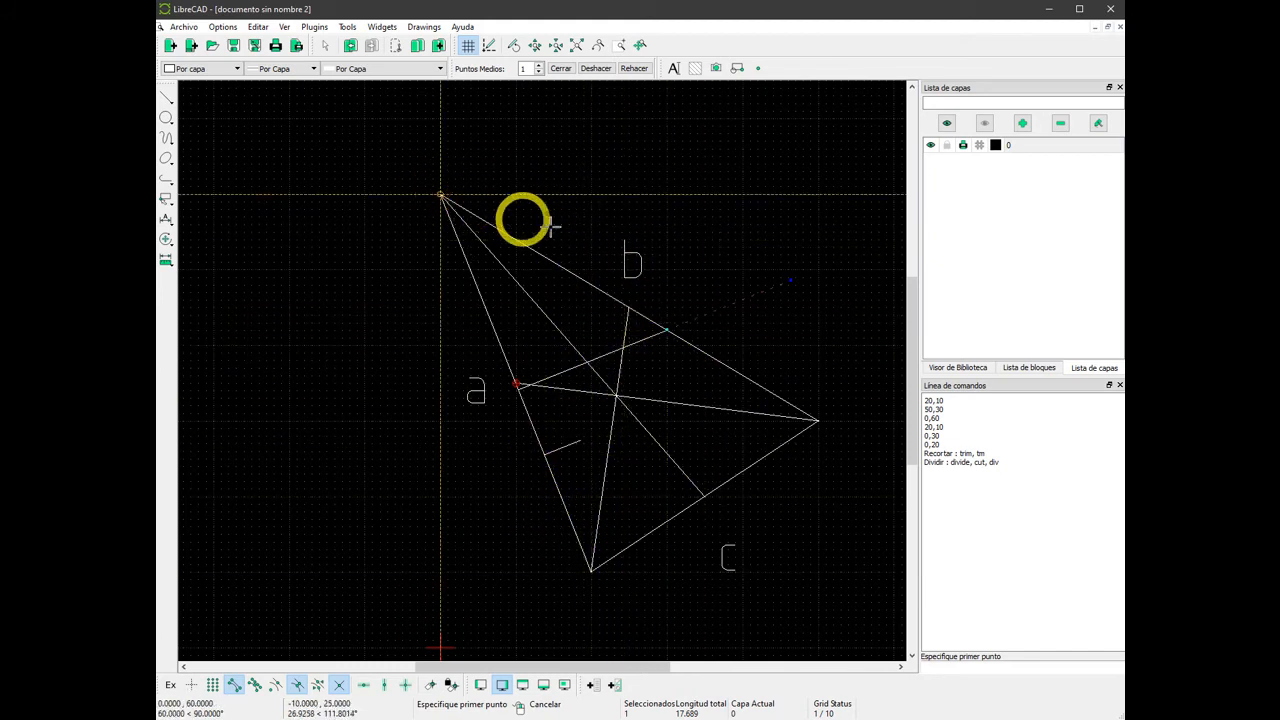
Draw a two-point line from the vertex at 0,60 to the outer endpoint of the divided upper orthogonal line.
click(441, 195)
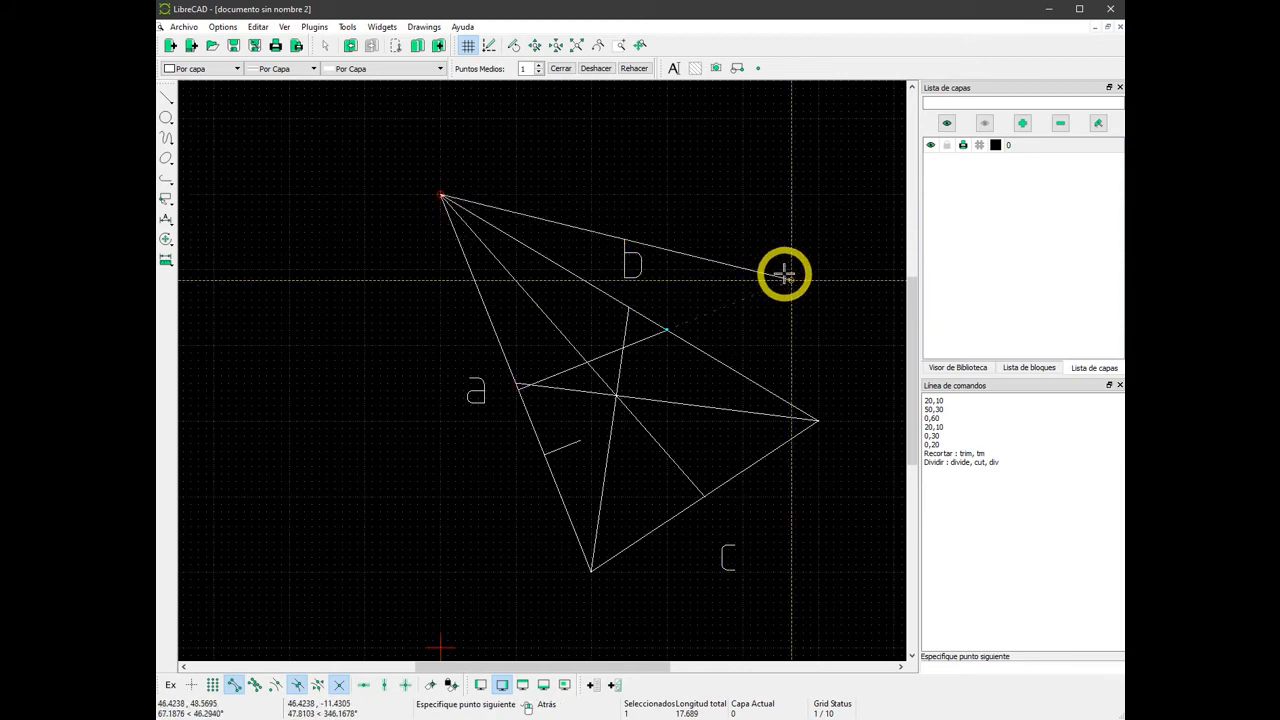
click(790, 279)
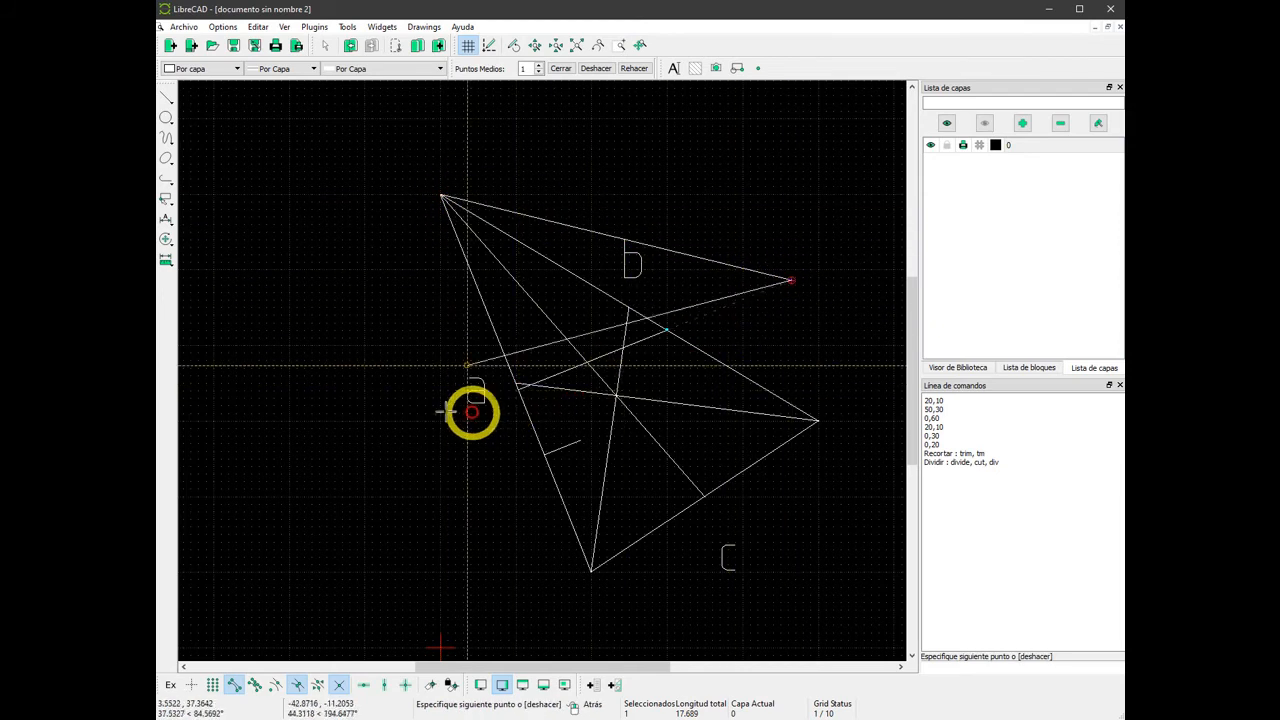
right_click(291, 391)
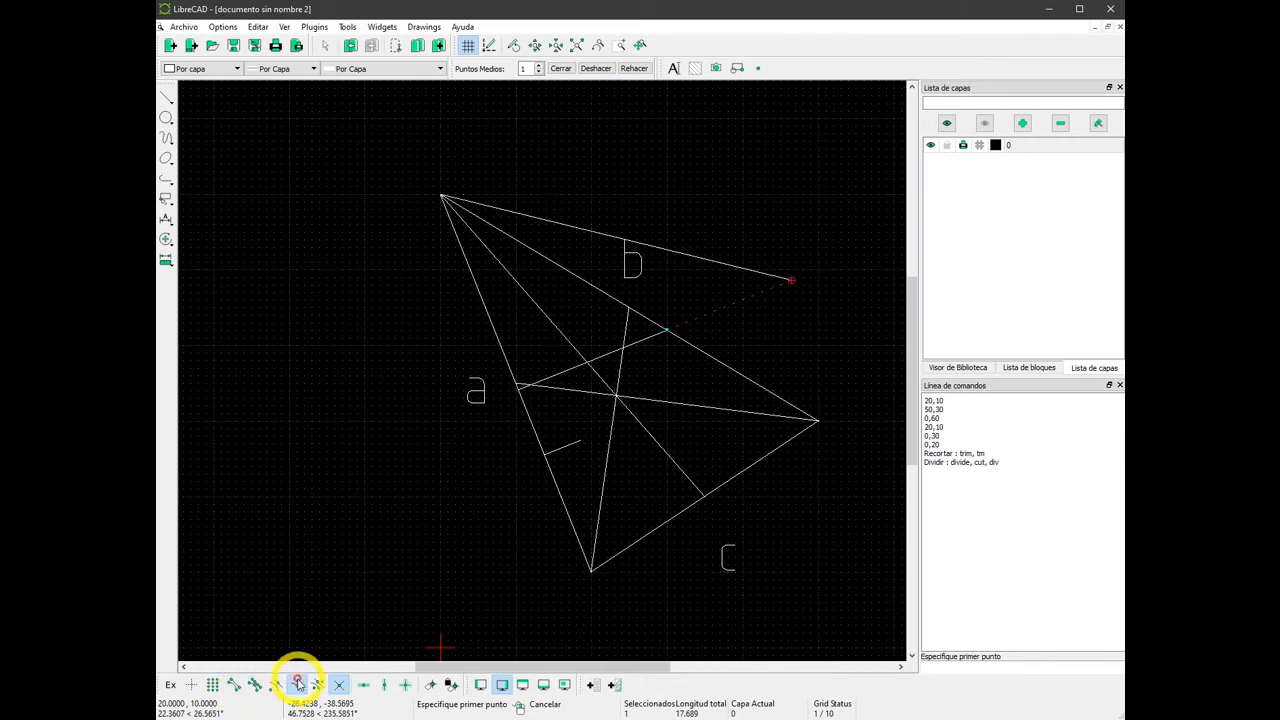
Turn off the active snap modes and delete all added lines, keeping only the triangle and its labels.
click(334, 684)
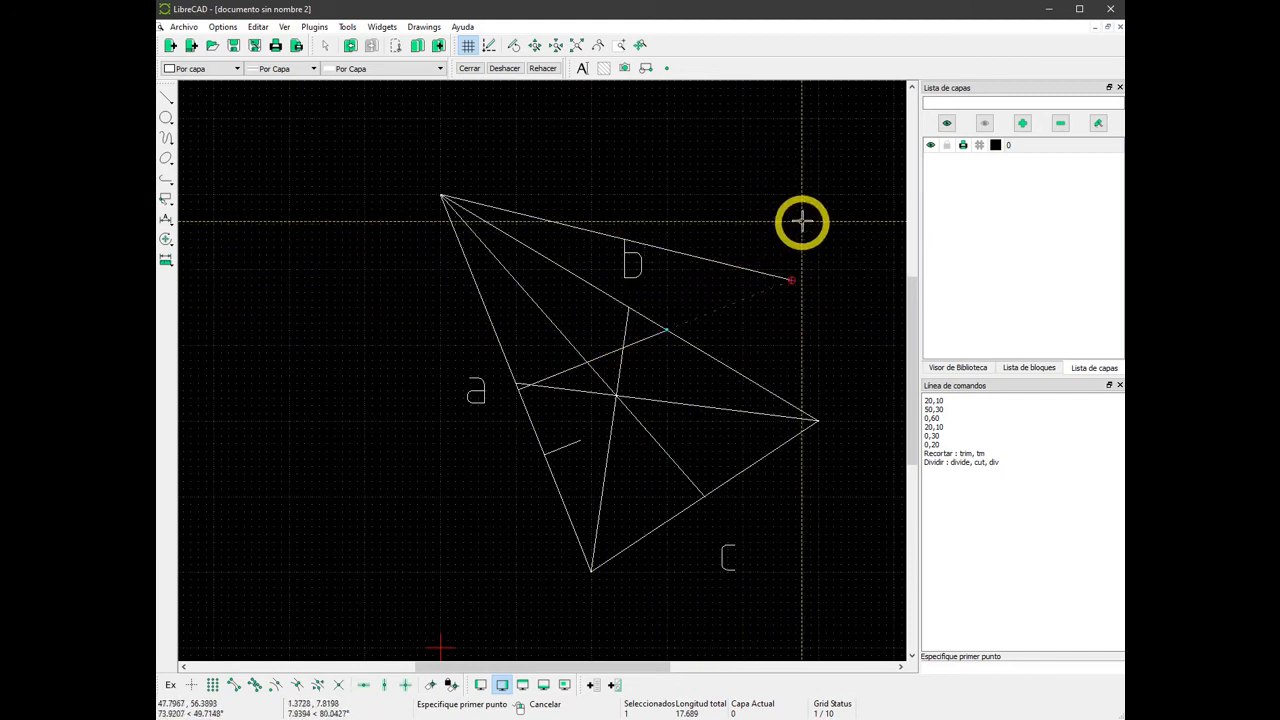
click(802, 311)
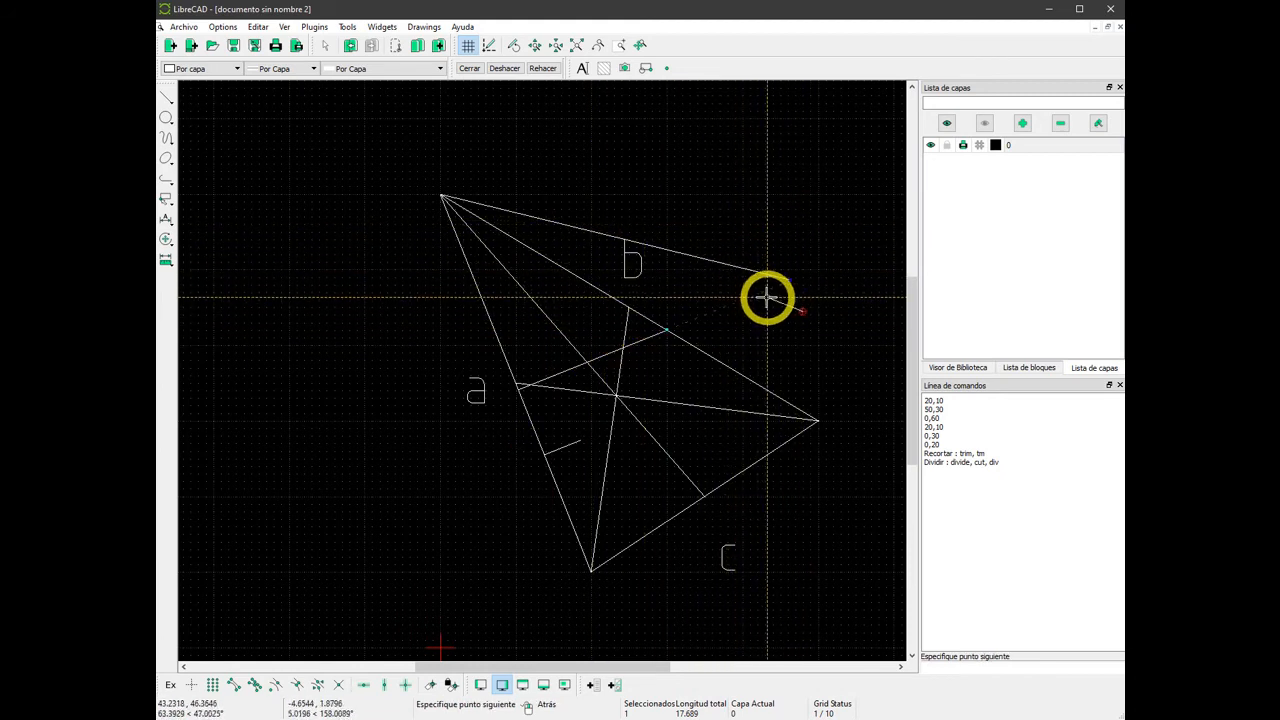
click(765, 298)
right_click(765, 298)
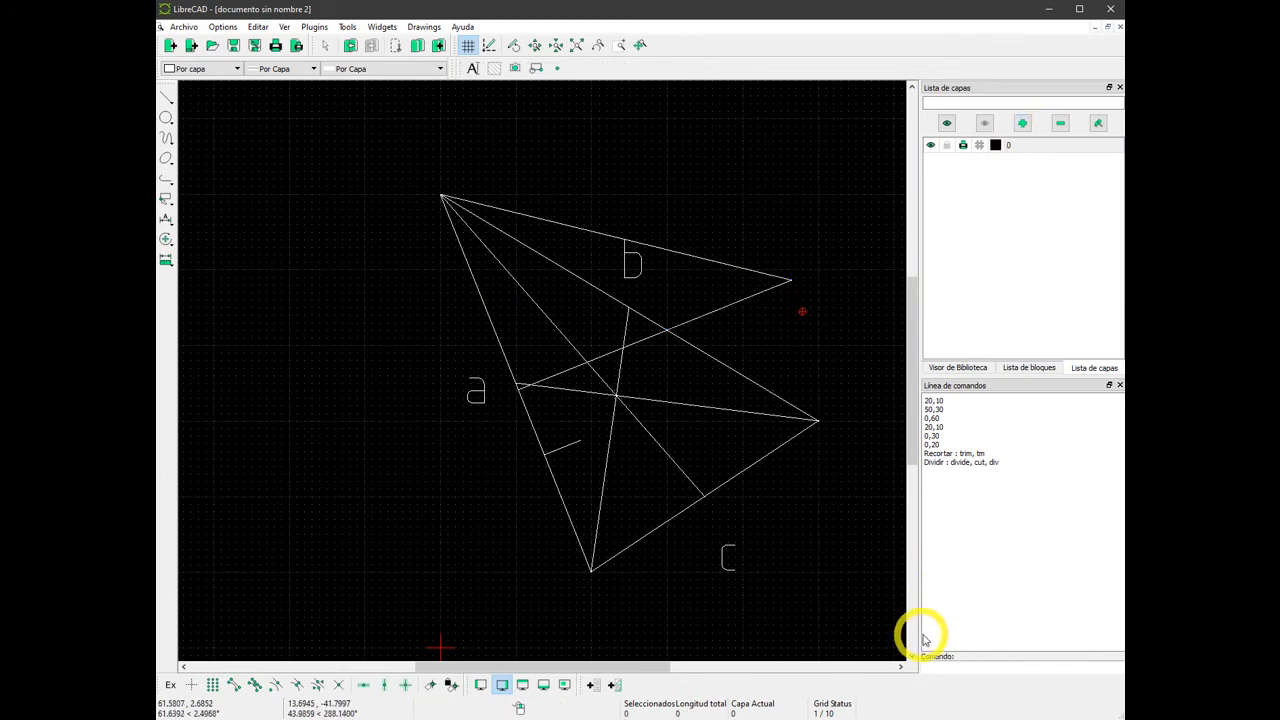
drag(782, 188, 566, 452)
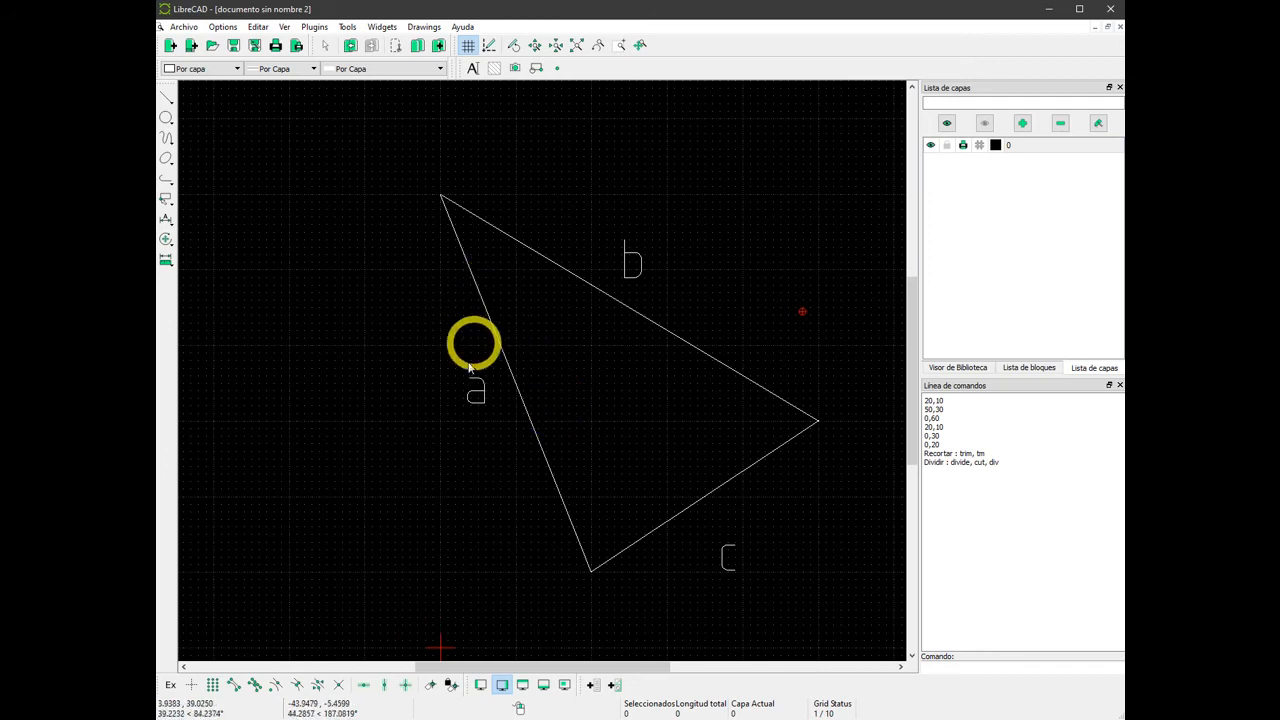
Draw a parallel line outside each of sides a, b and c at a distance of 5.
click(167, 100)
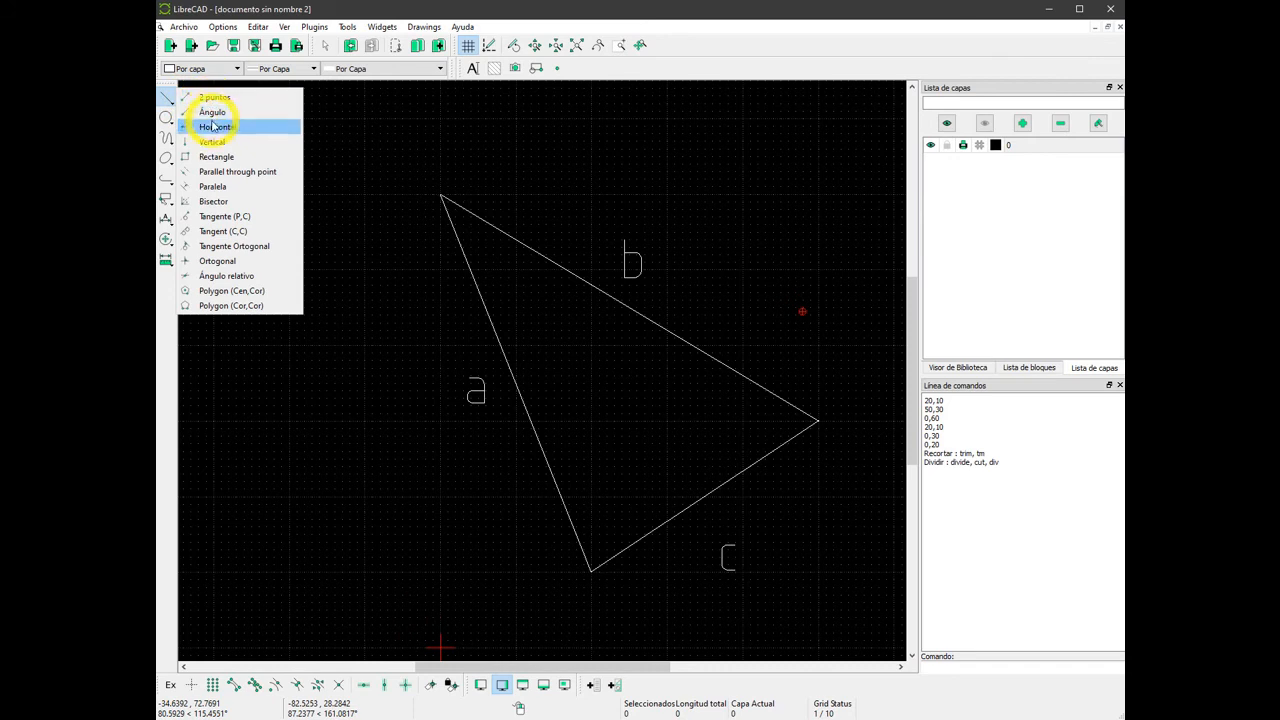
click(214, 186)
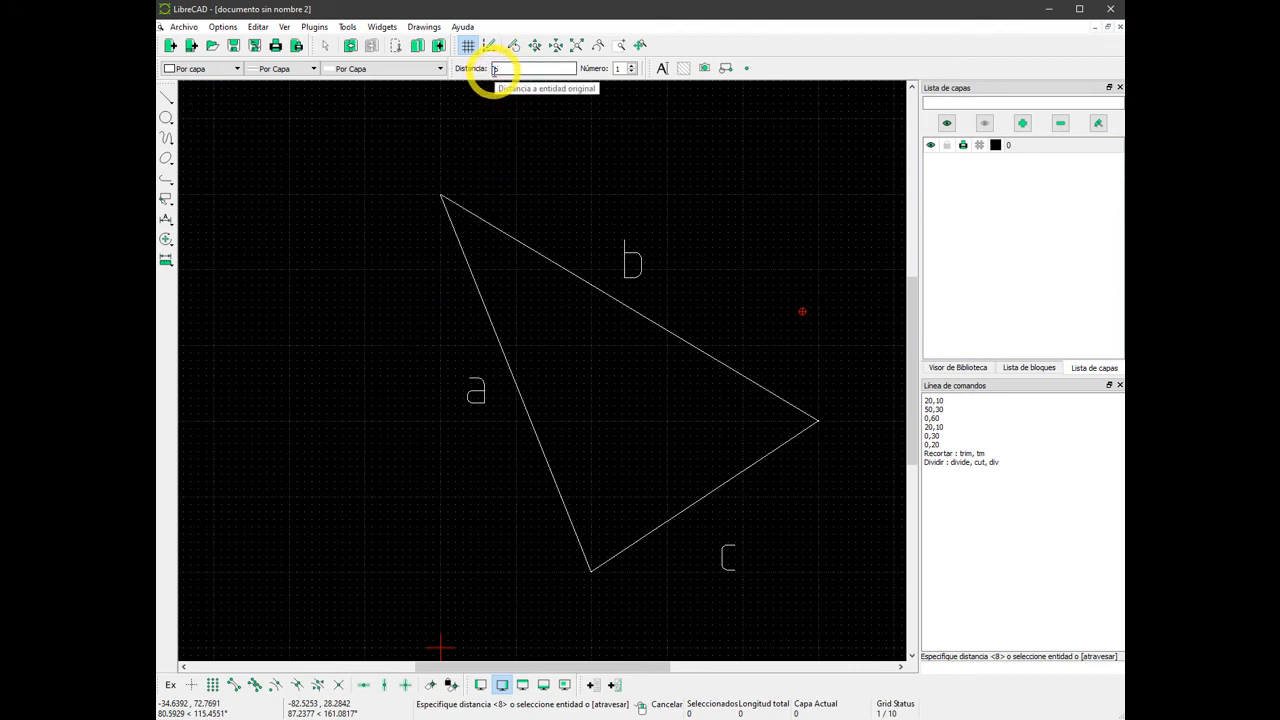
text(5)
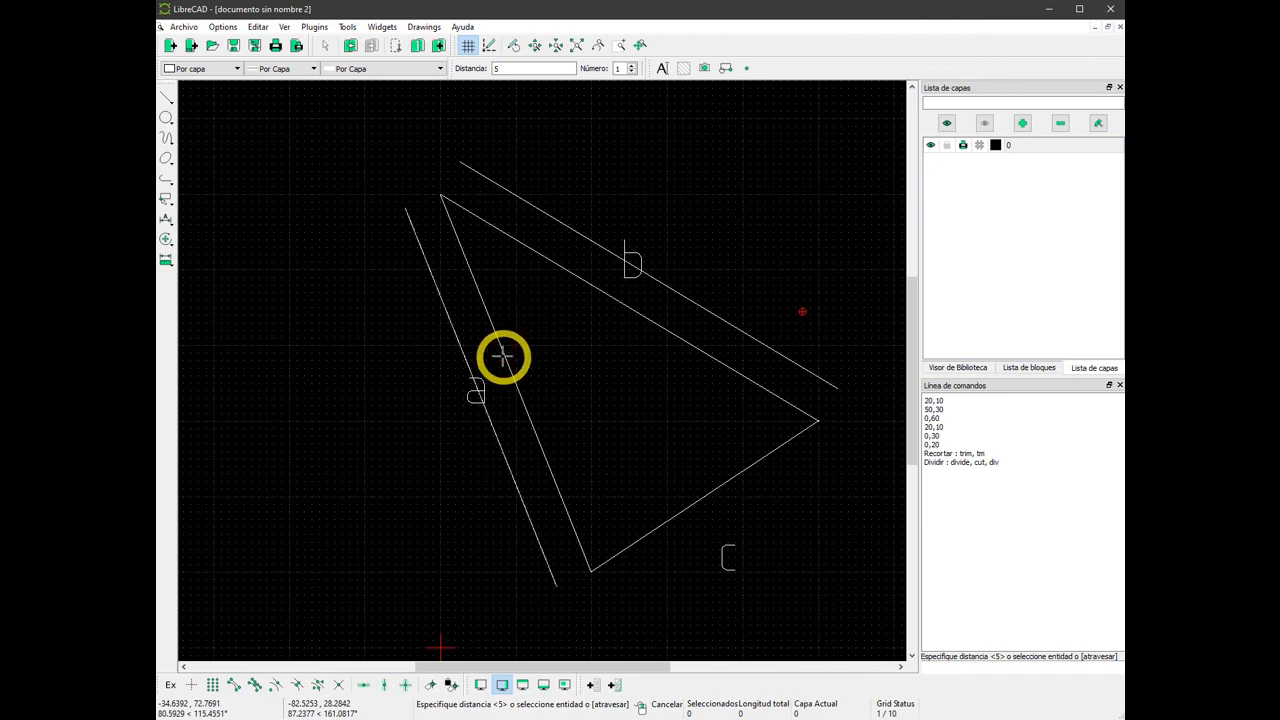
click(680, 518)
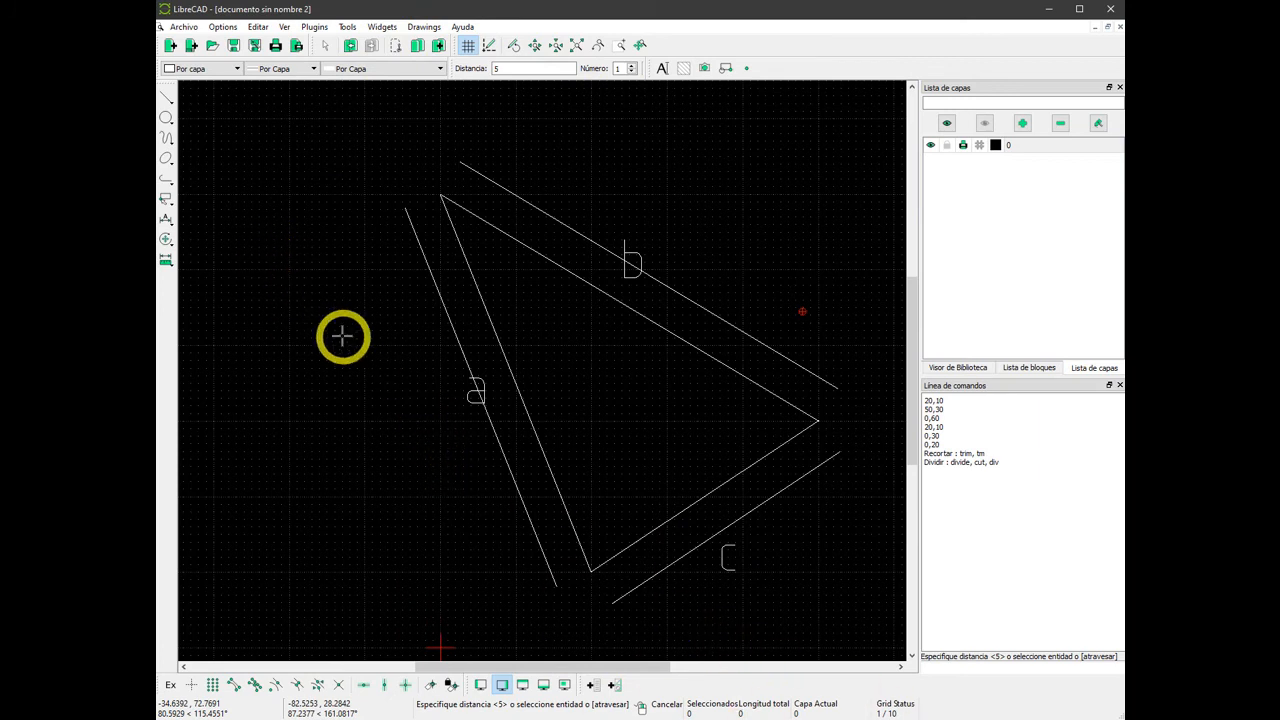
key(Escape)
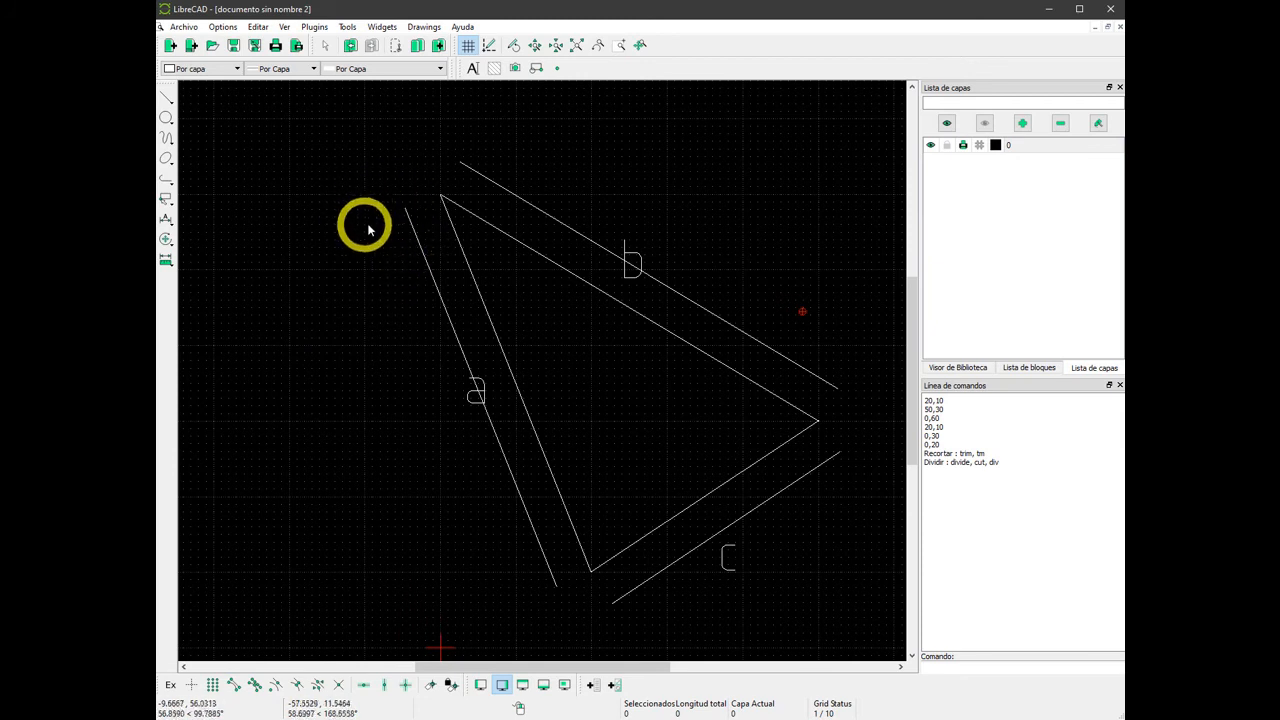
Extend the outer parallels of sides a and c with Trim, using the outer parallel of side b as the limit.
click(166, 240)
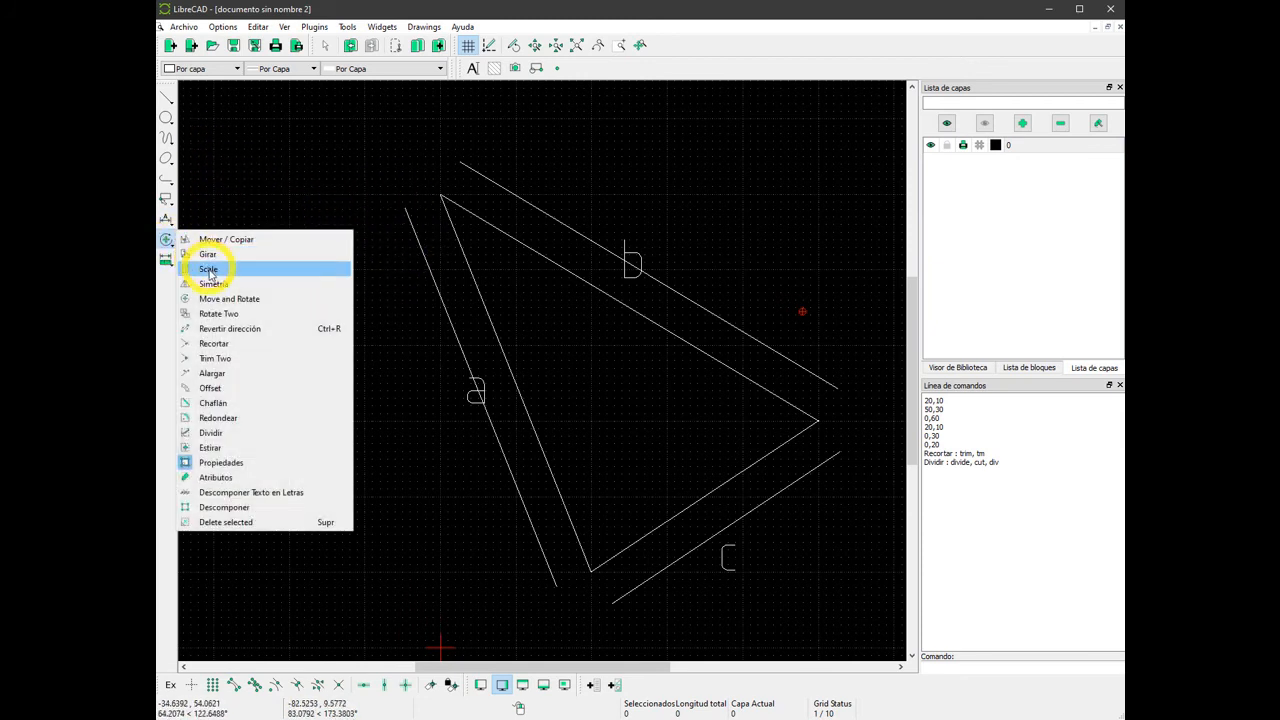
click(214, 344)
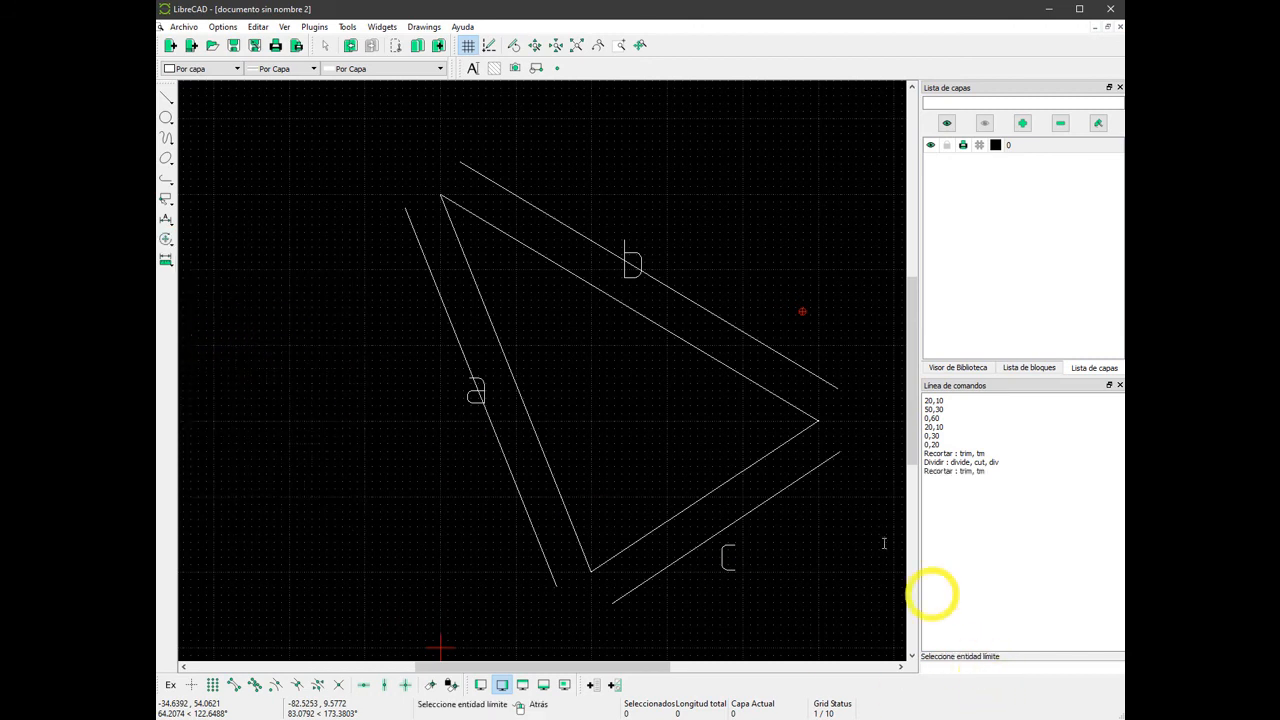
click(478, 173)
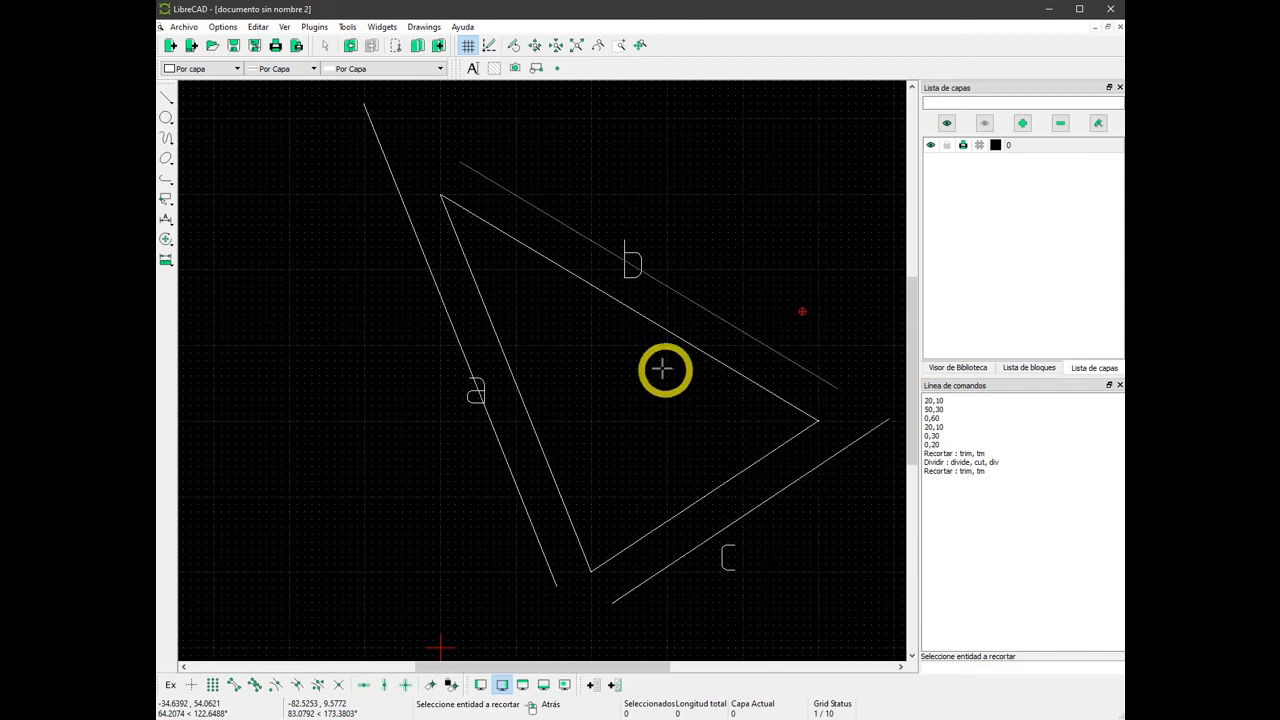
Extend the outer parallels of sides b and c with Trim, using the outer parallel of side a as the limit.
scroll(600, 352, down, 1)
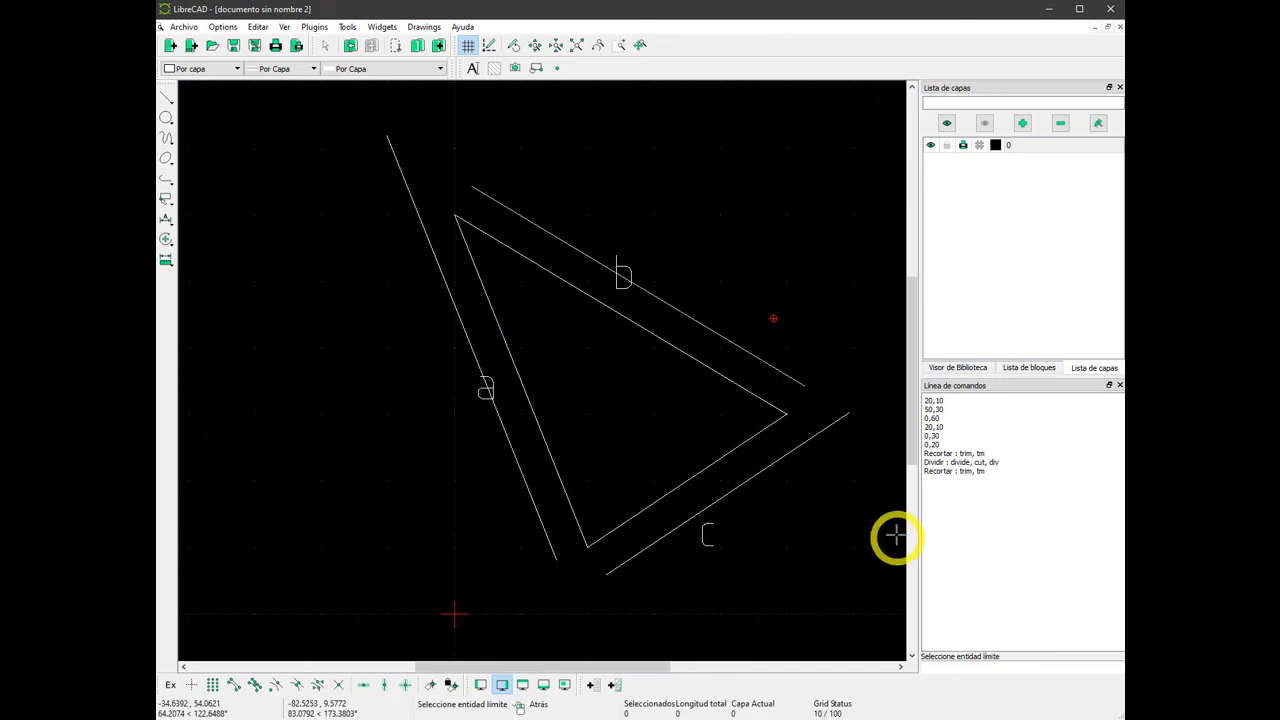
click(455, 310)
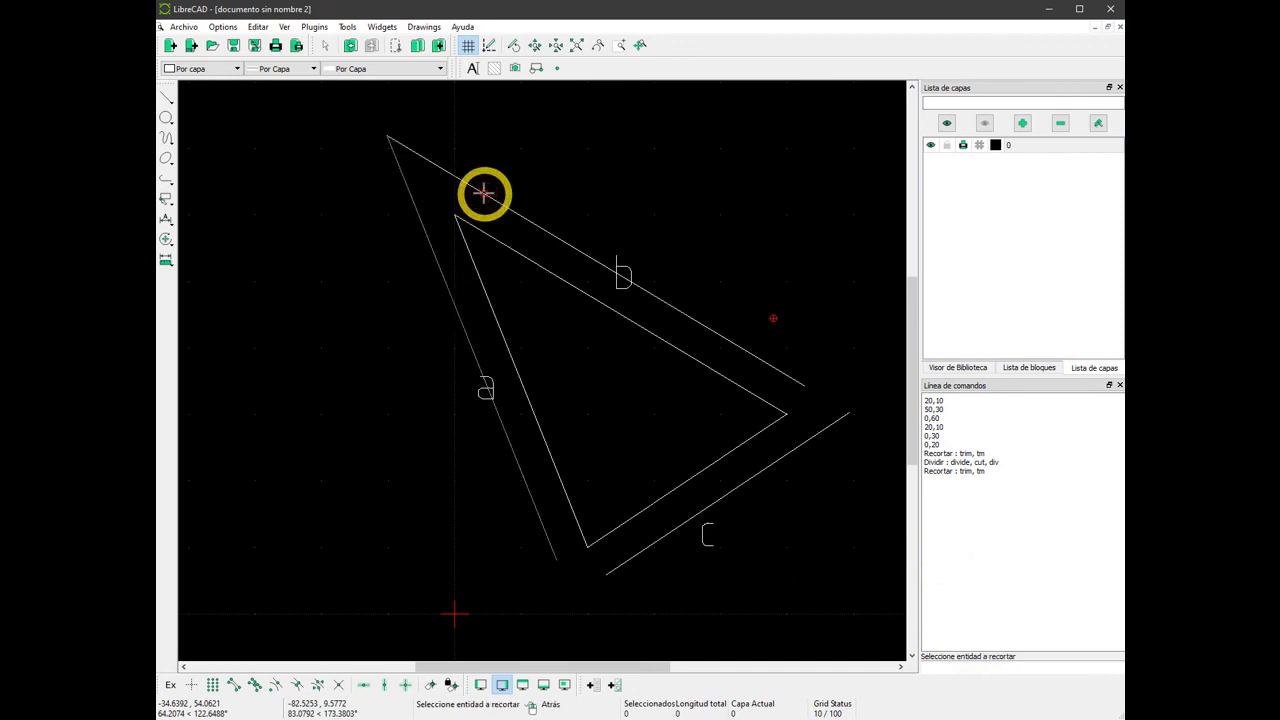
click(627, 562)
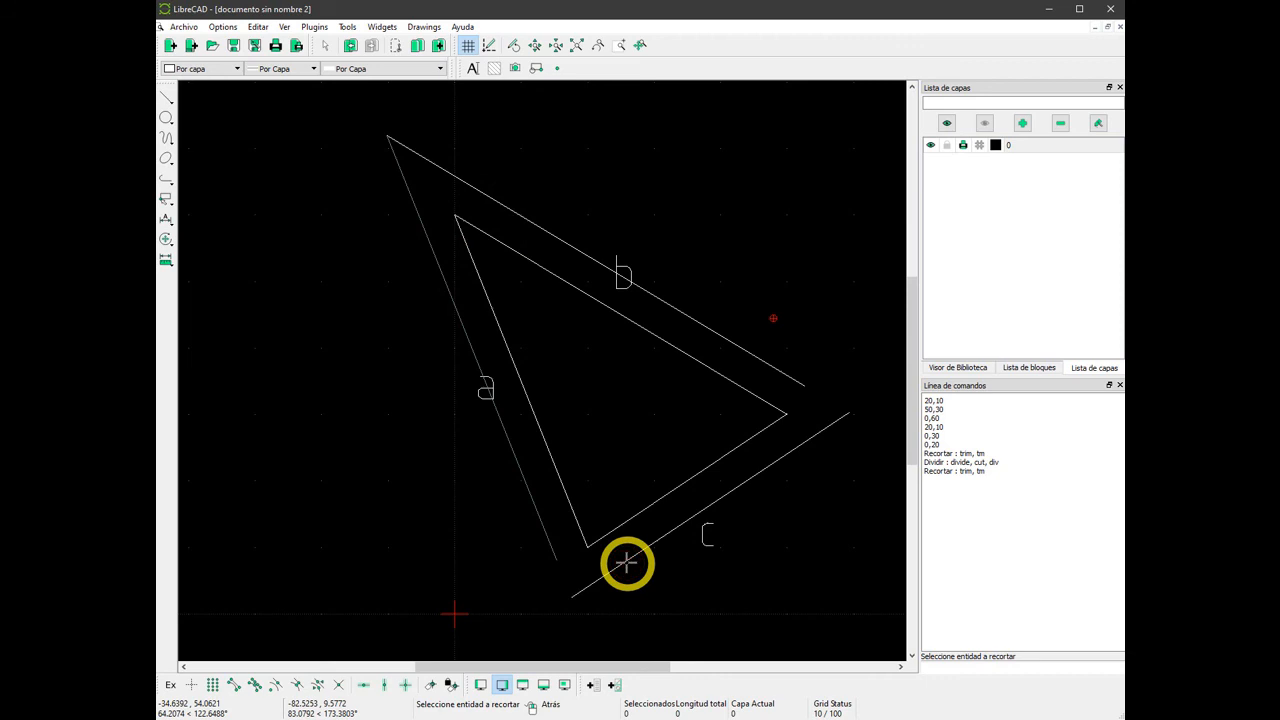
right_click(589, 569)
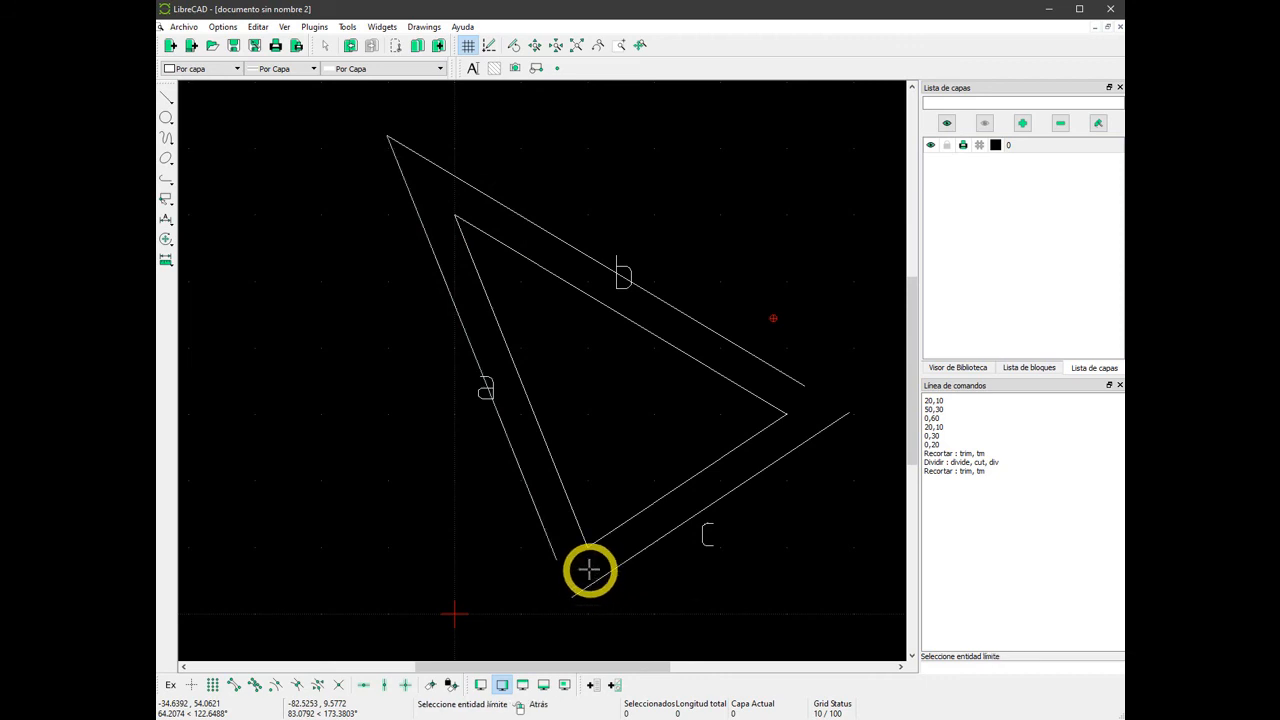
Extend the outer parallels of sides a and b to the outer parallel of side c, and undo all the trims.
click(718, 503)
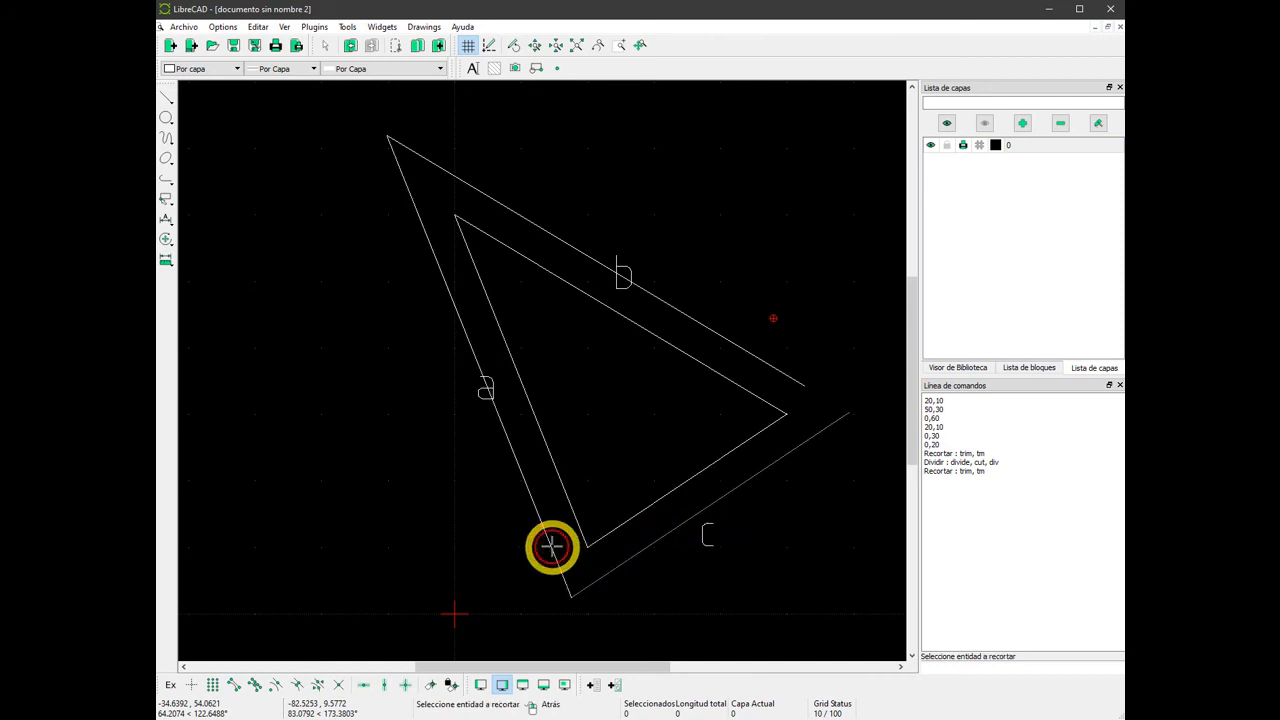
click(787, 375)
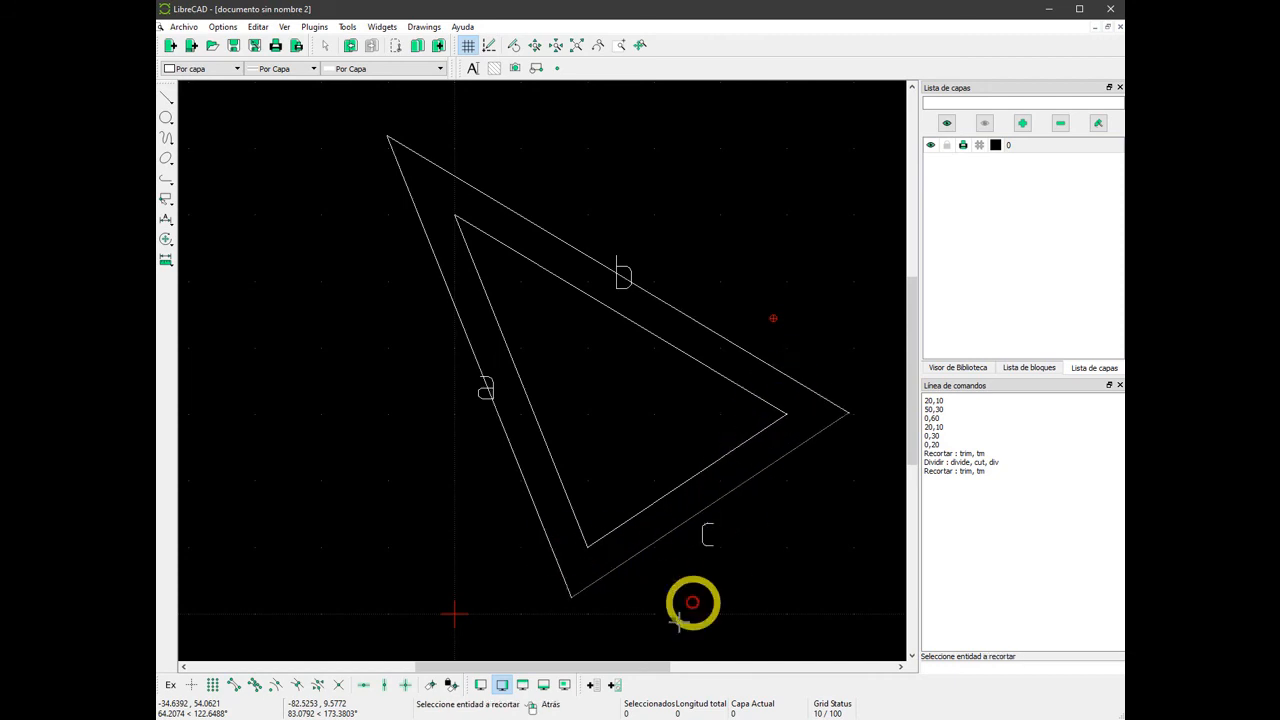
right_click(520, 349)
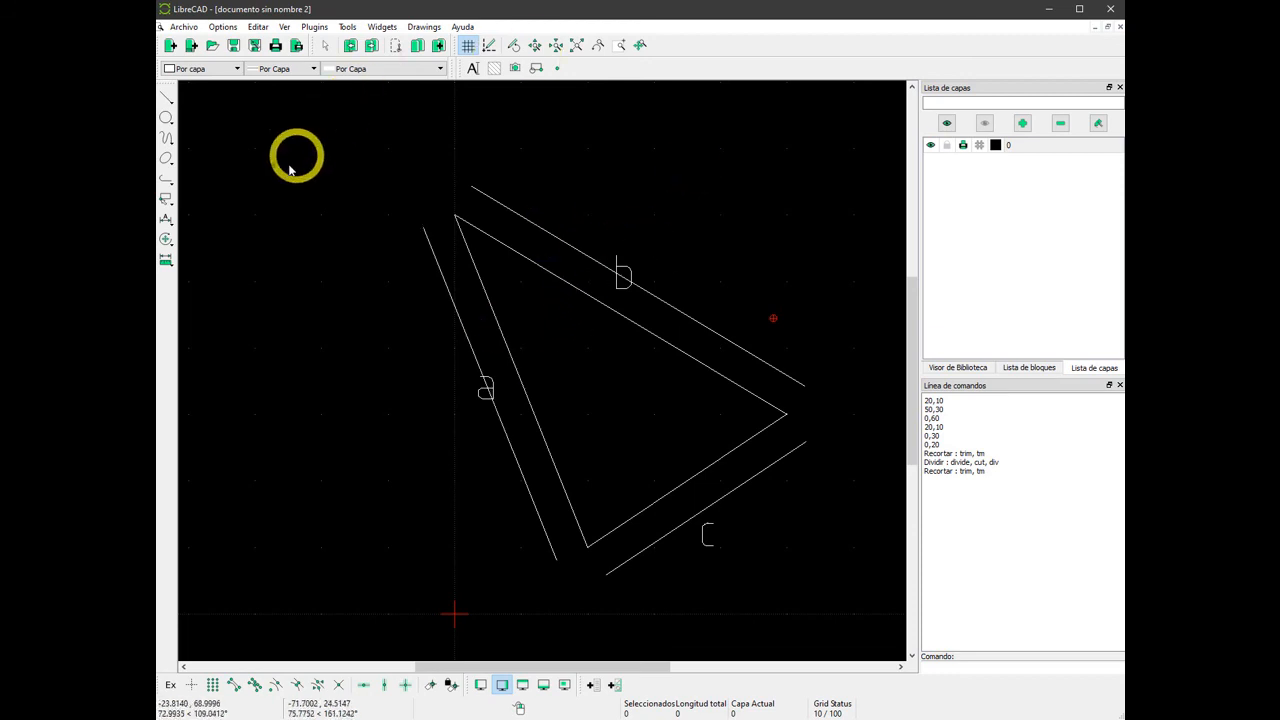
Join the outer parallels of sides a, b and c at all three corners with Trim Two.
click(166, 241)
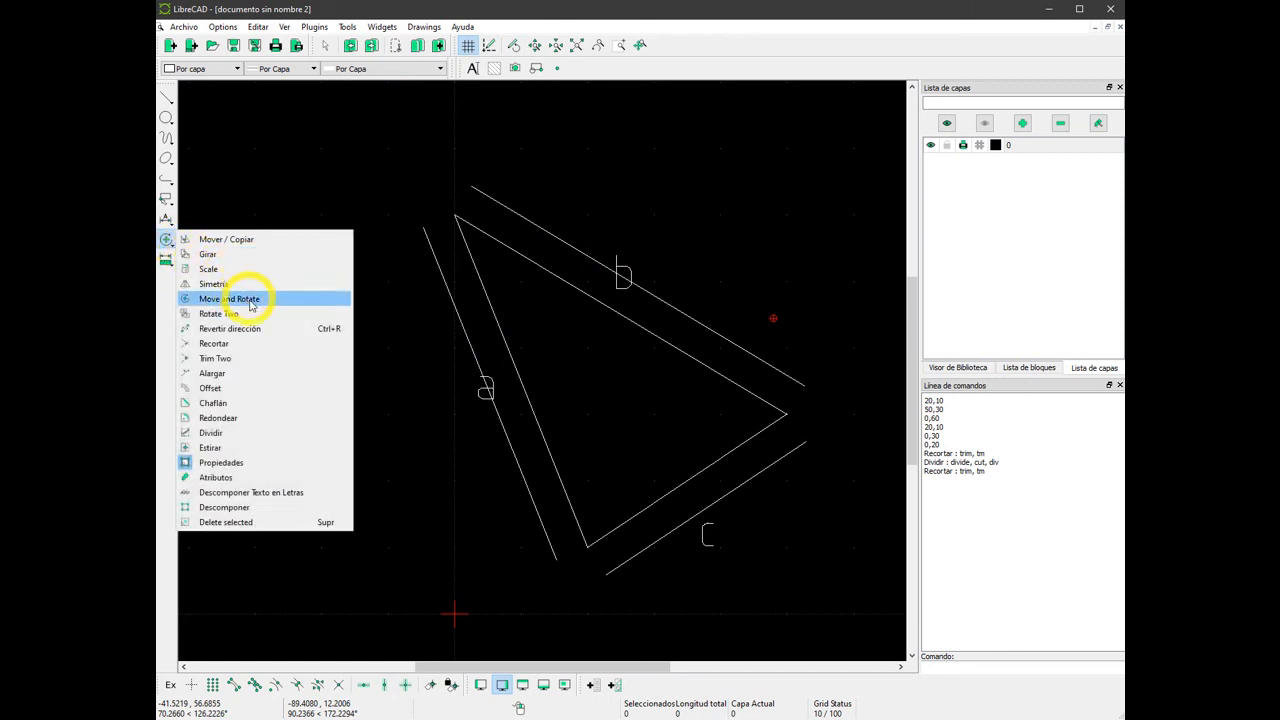
click(215, 359)
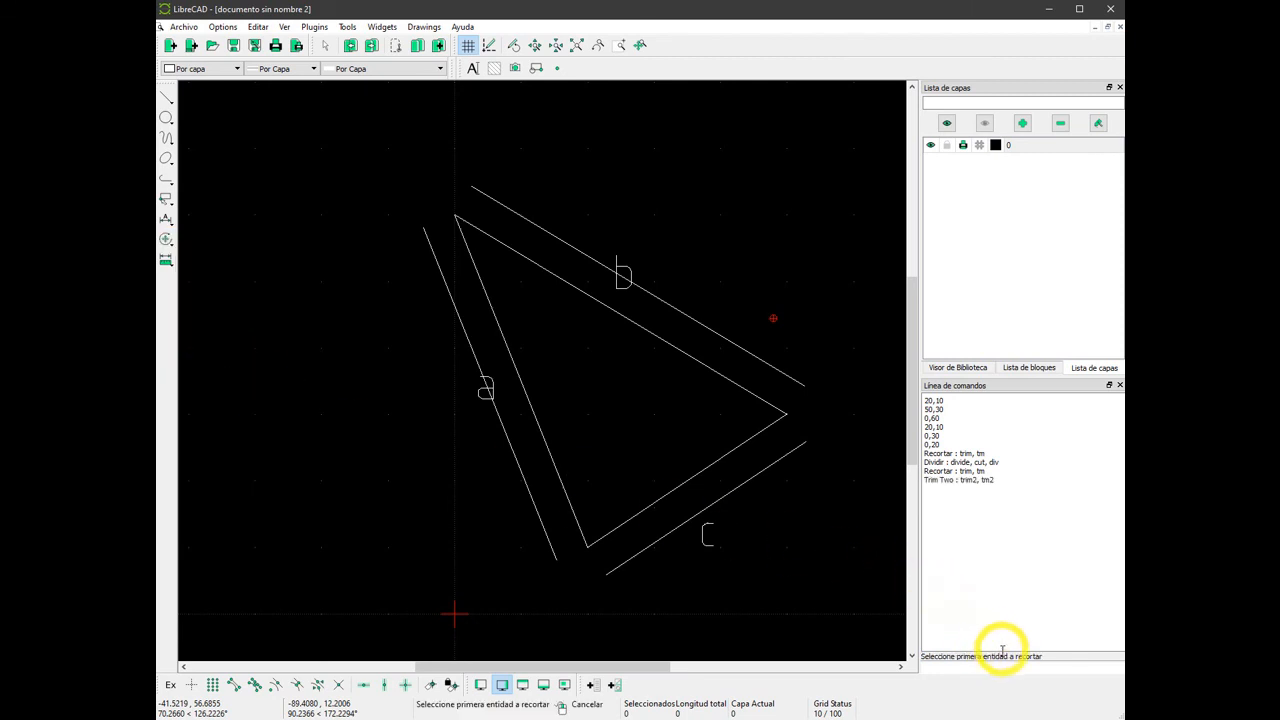
click(431, 245)
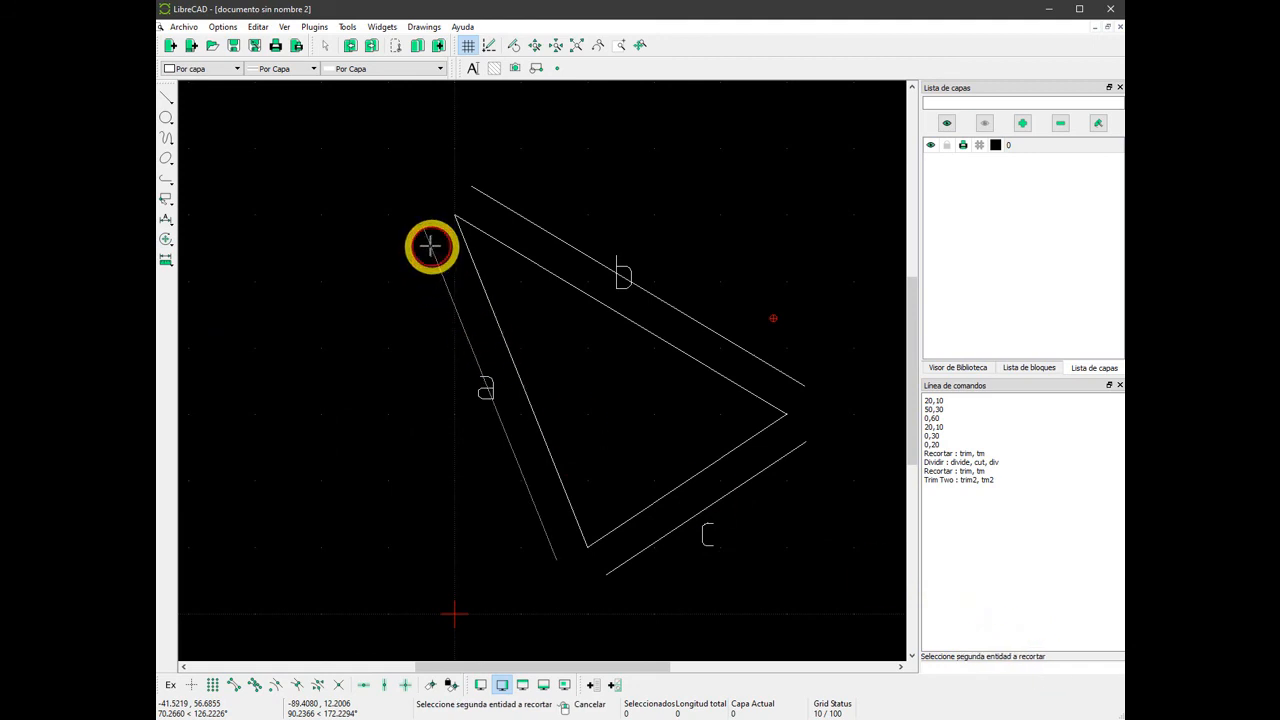
click(506, 207)
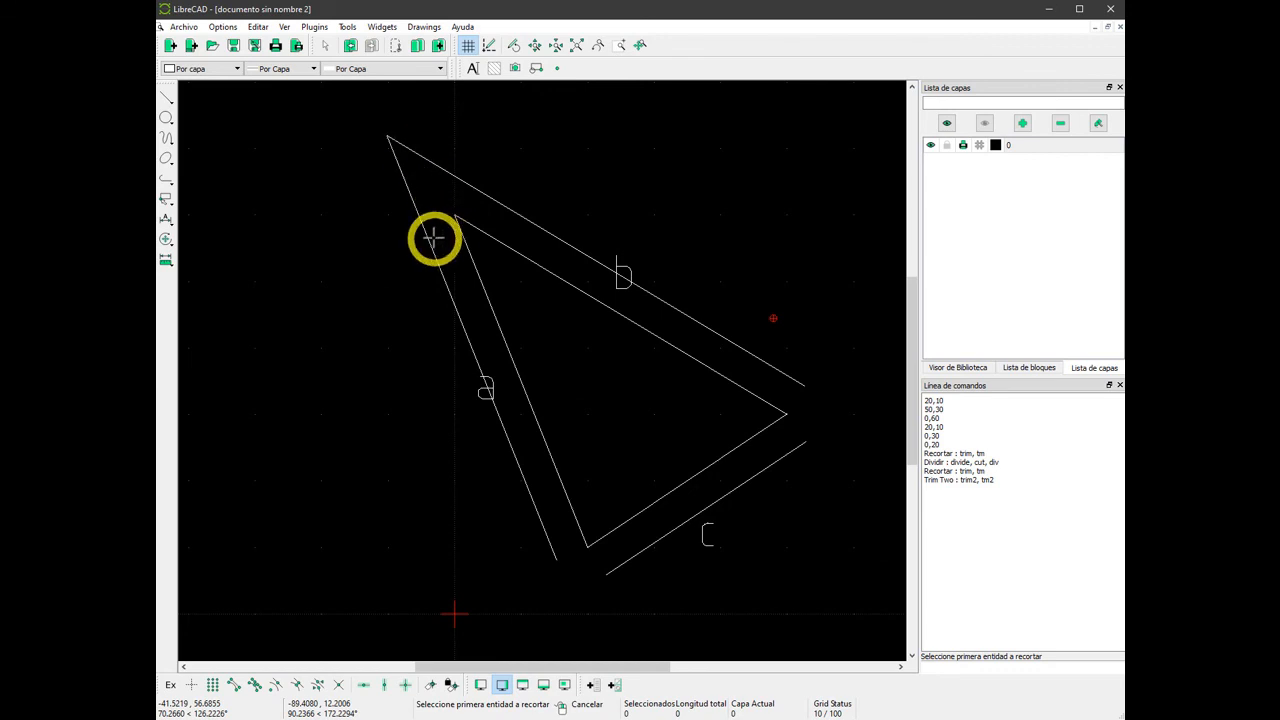
click(796, 386)
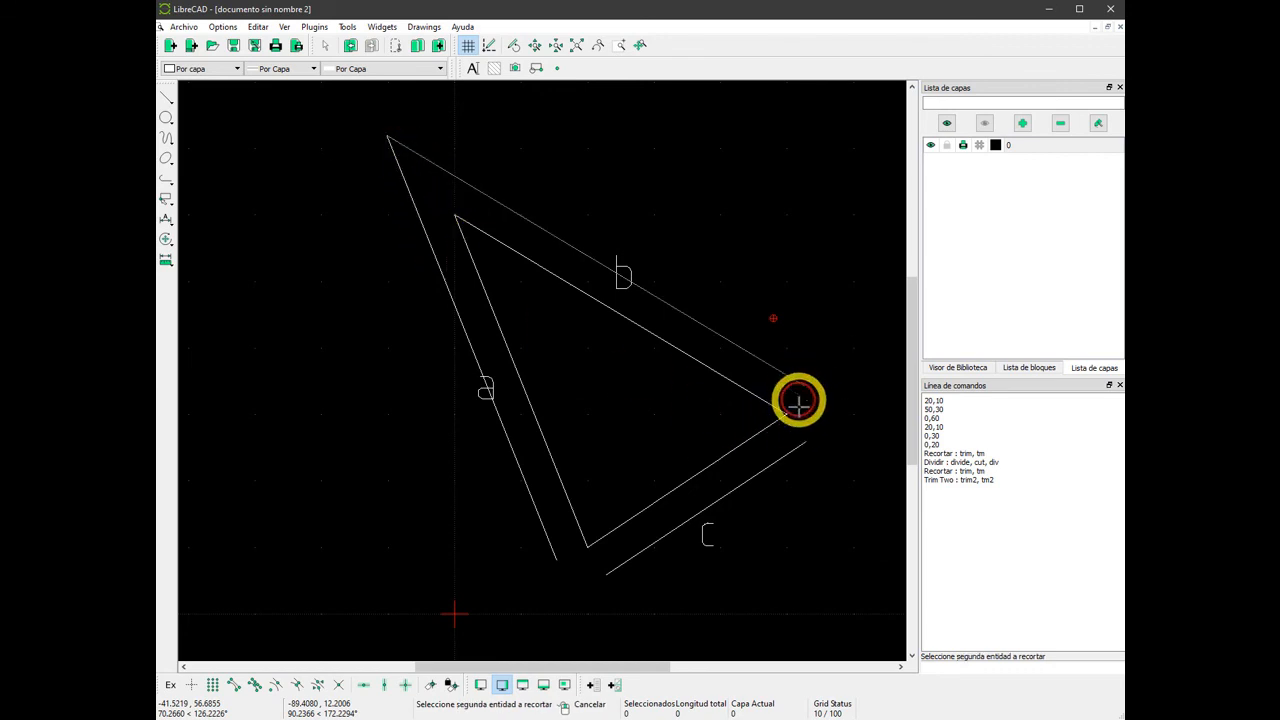
click(800, 450)
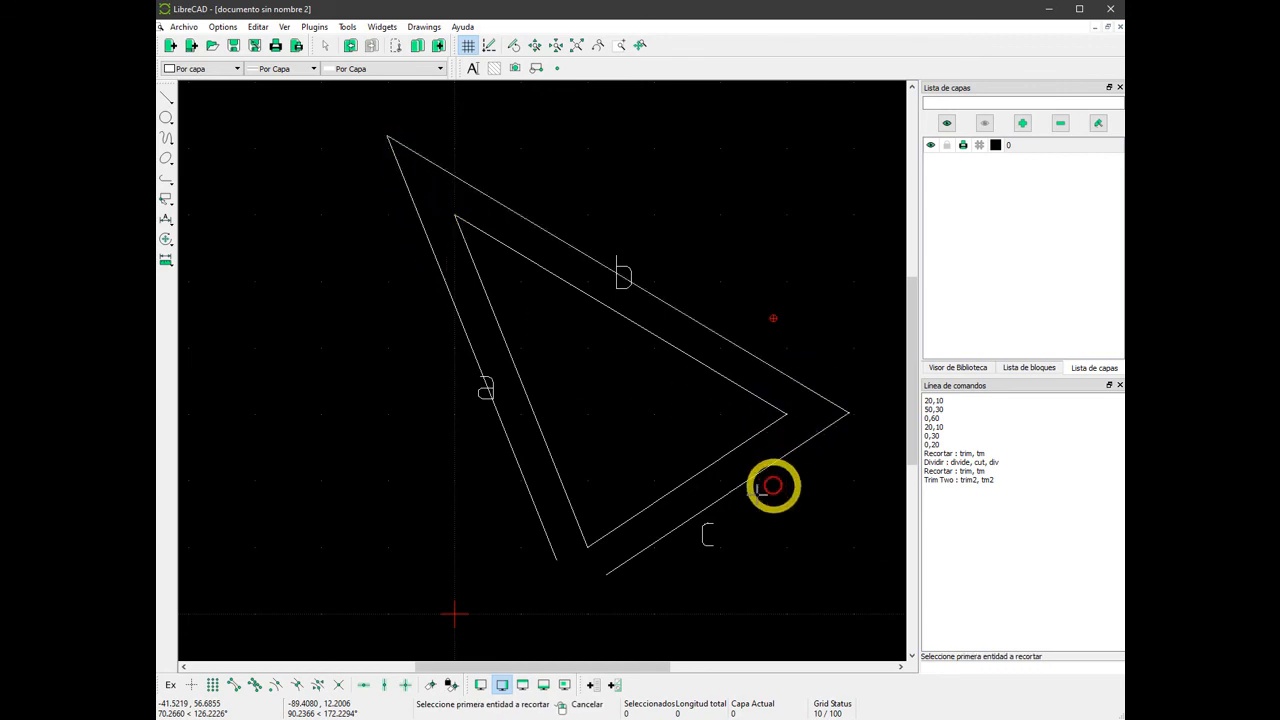
click(554, 549)
click(611, 570)
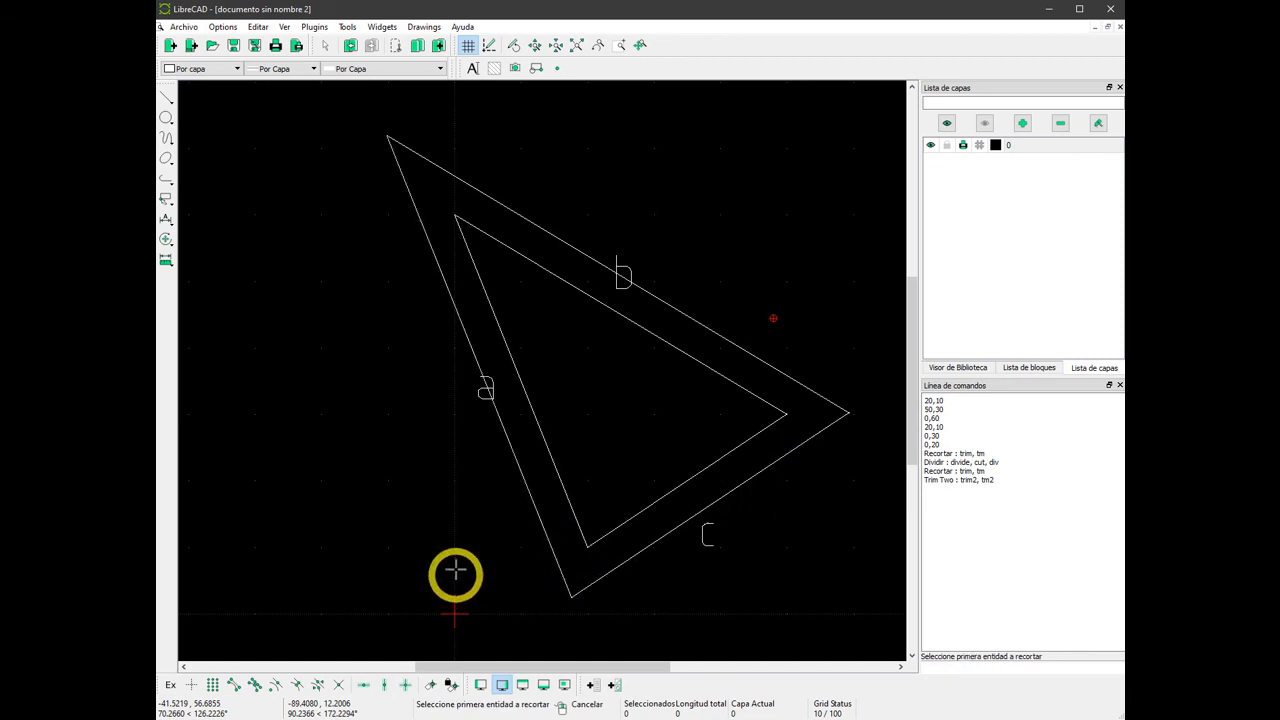
right_click(444, 520)
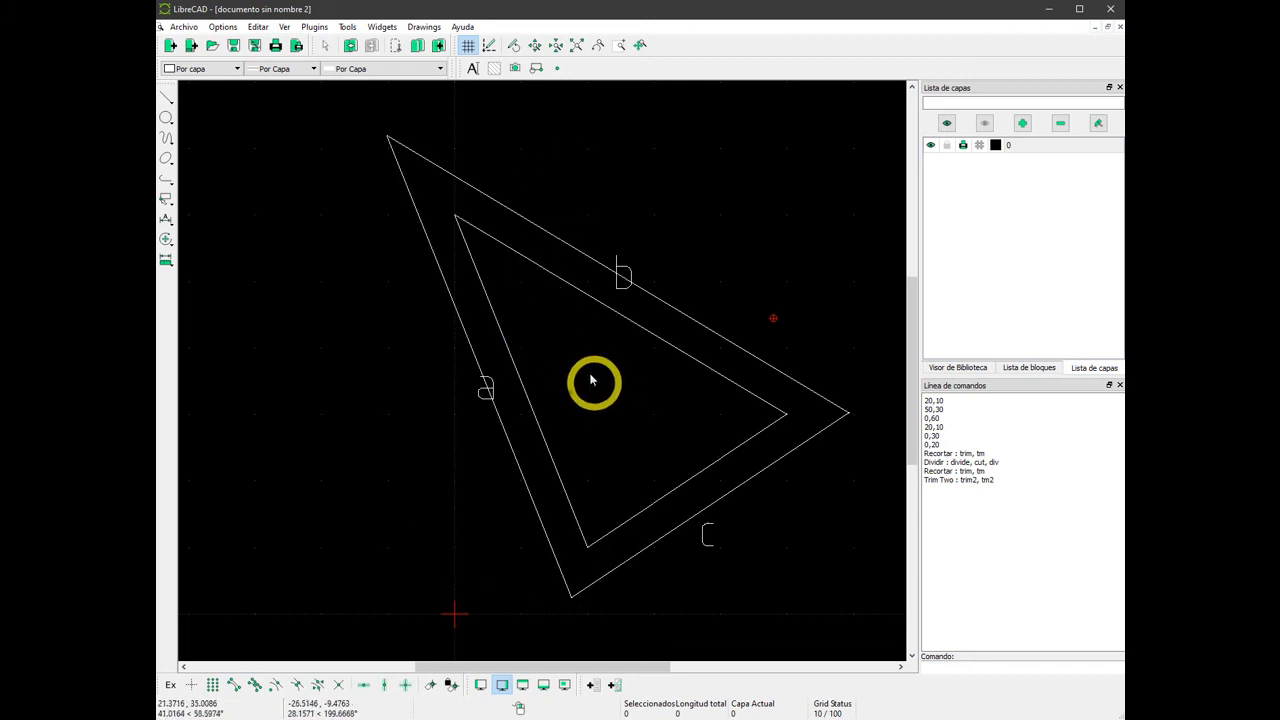
Draw a parallel line inside the triangle for each of sides a, b and c at a distance of 5.
right_click(307, 262)
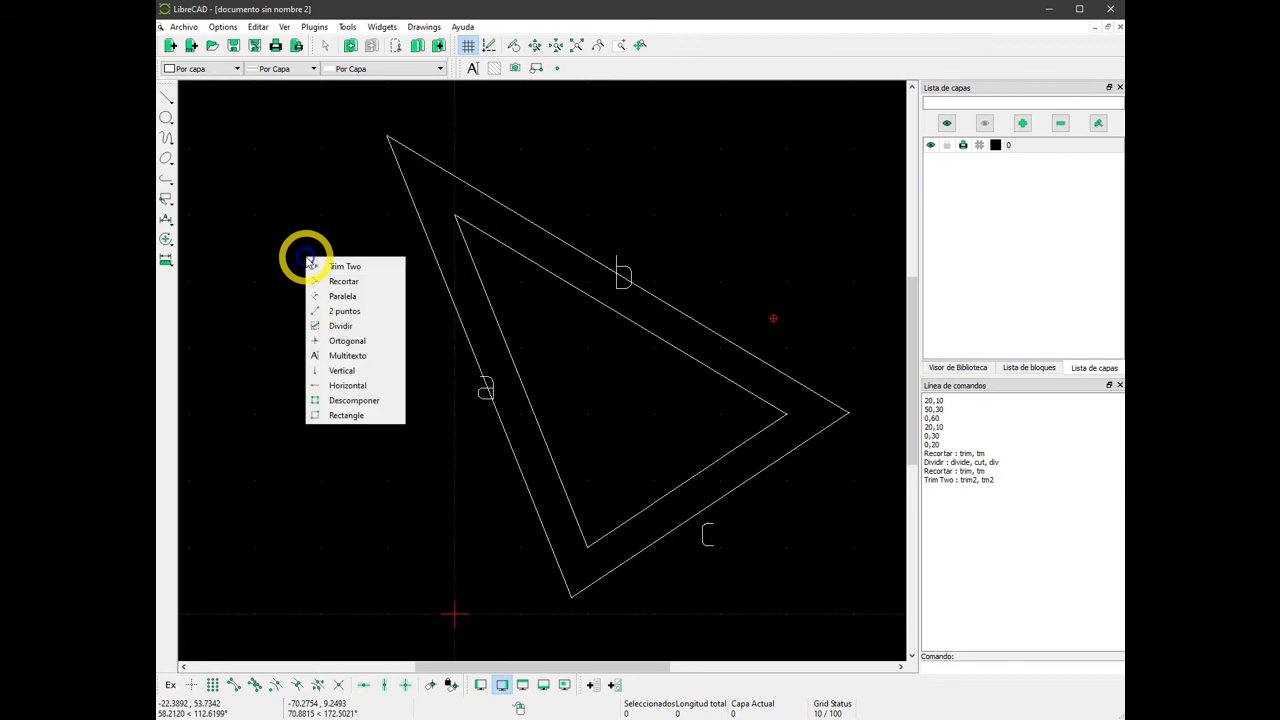
click(336, 301)
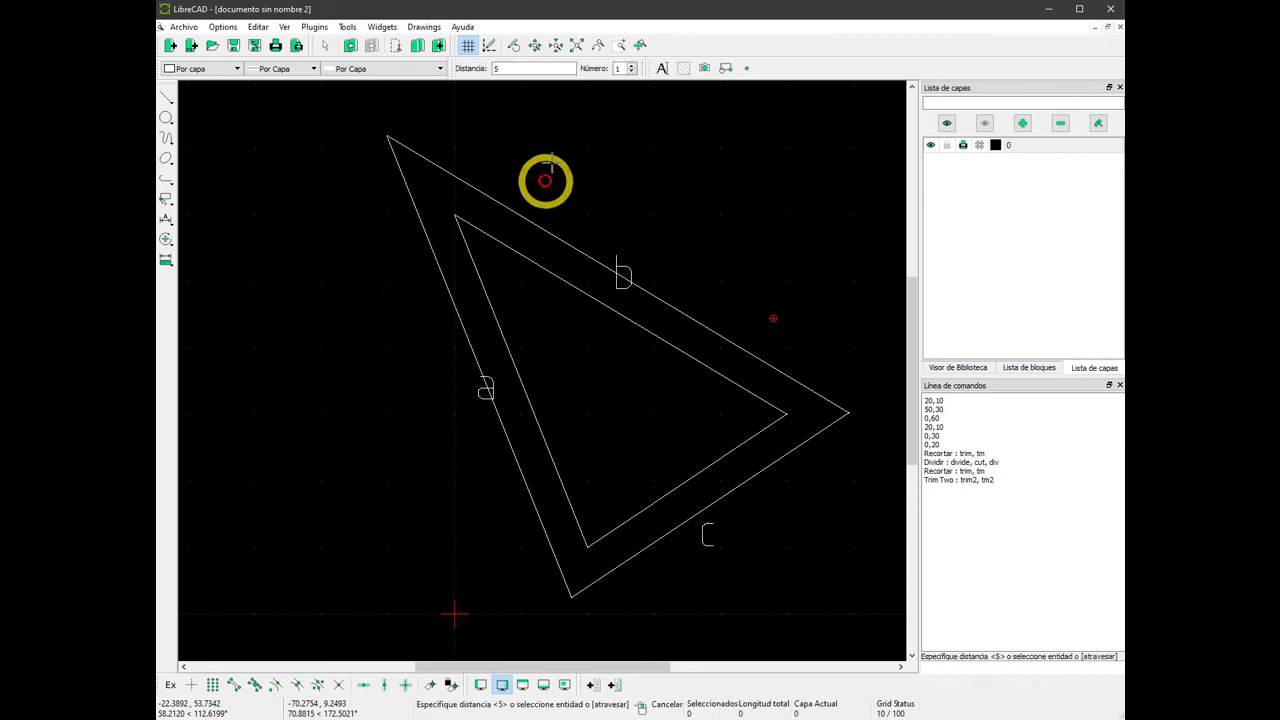
click(523, 374)
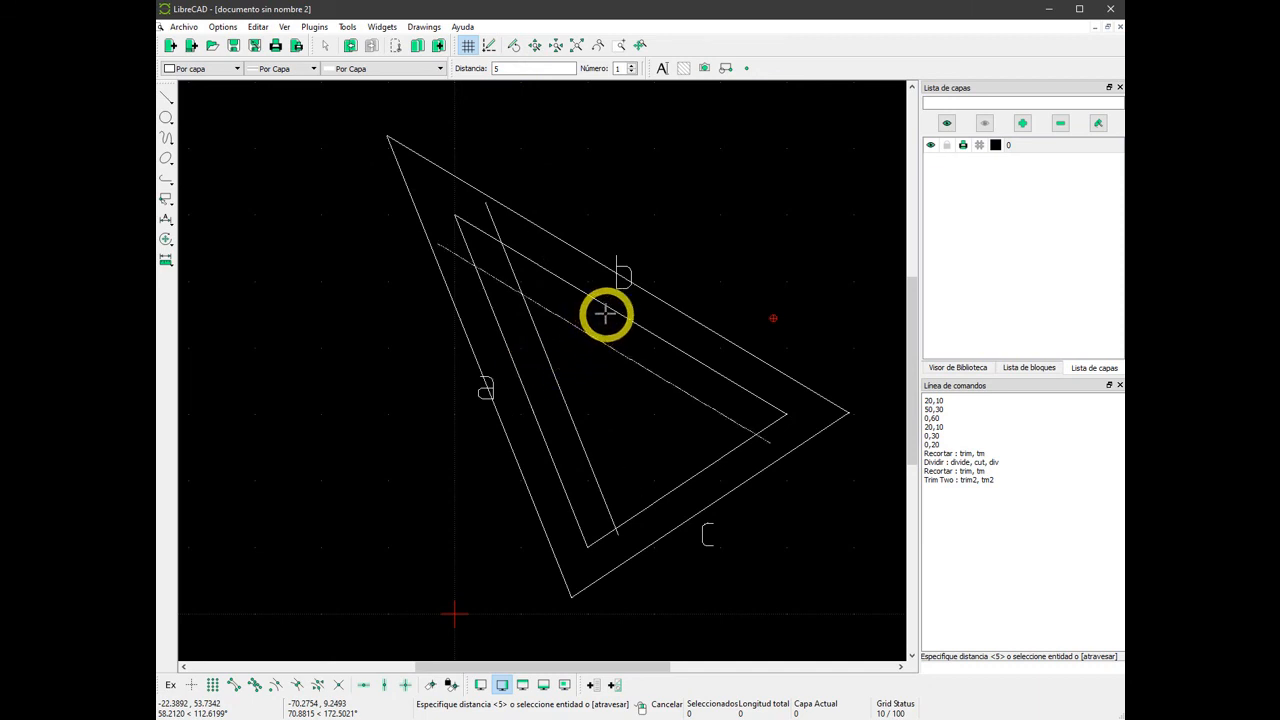
click(668, 481)
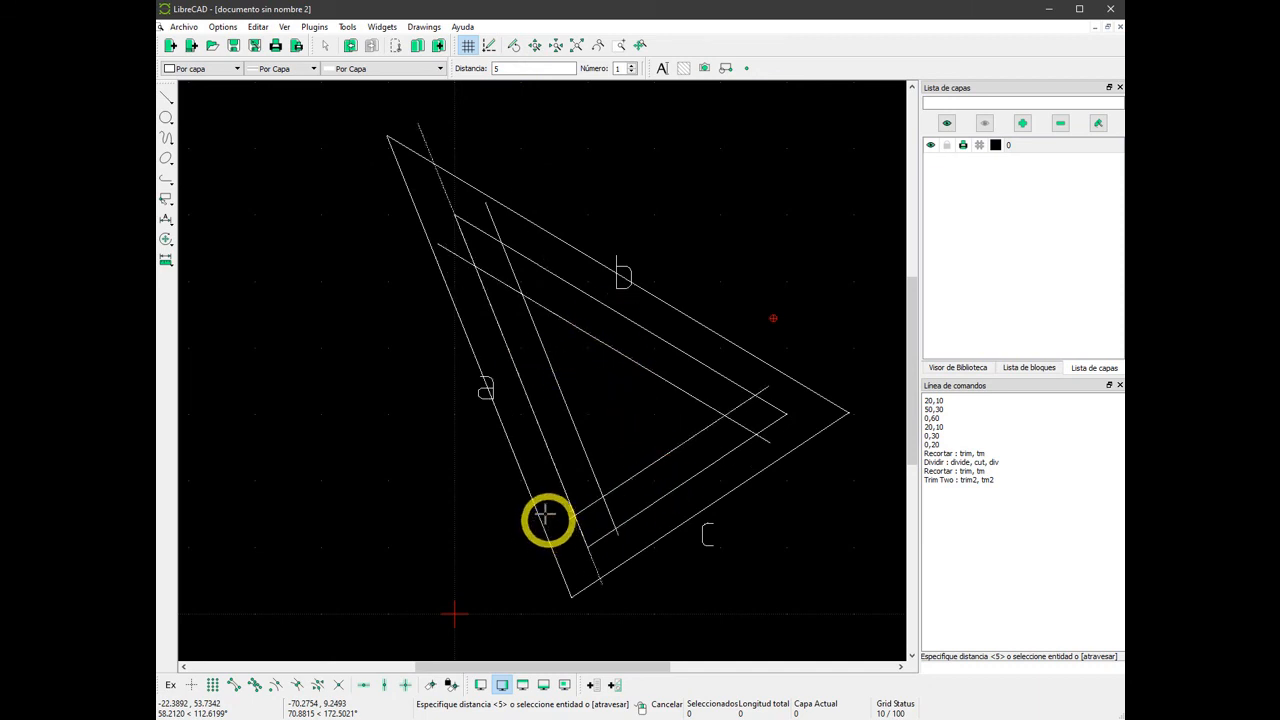
right_click(264, 226)
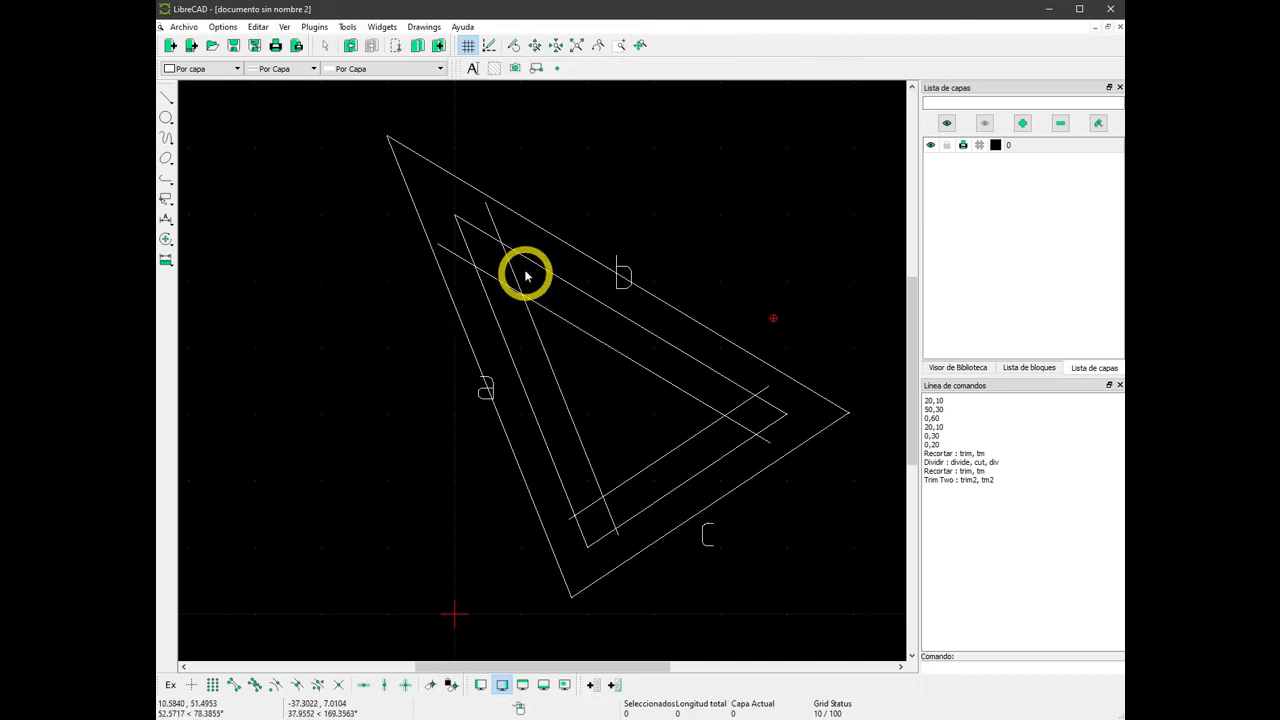
Join the inner parallels of sides a, b and c at all three corners with Trim Two to form a closed triangle.
right_click(228, 309)
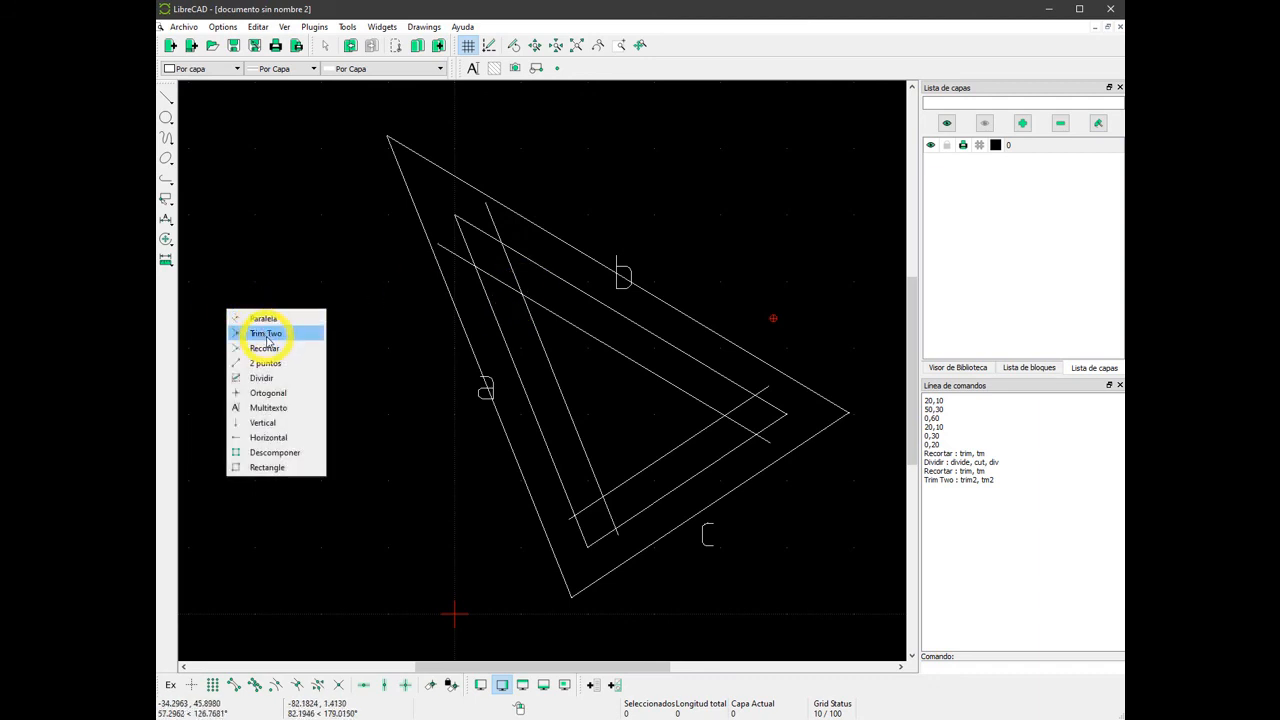
click(266, 334)
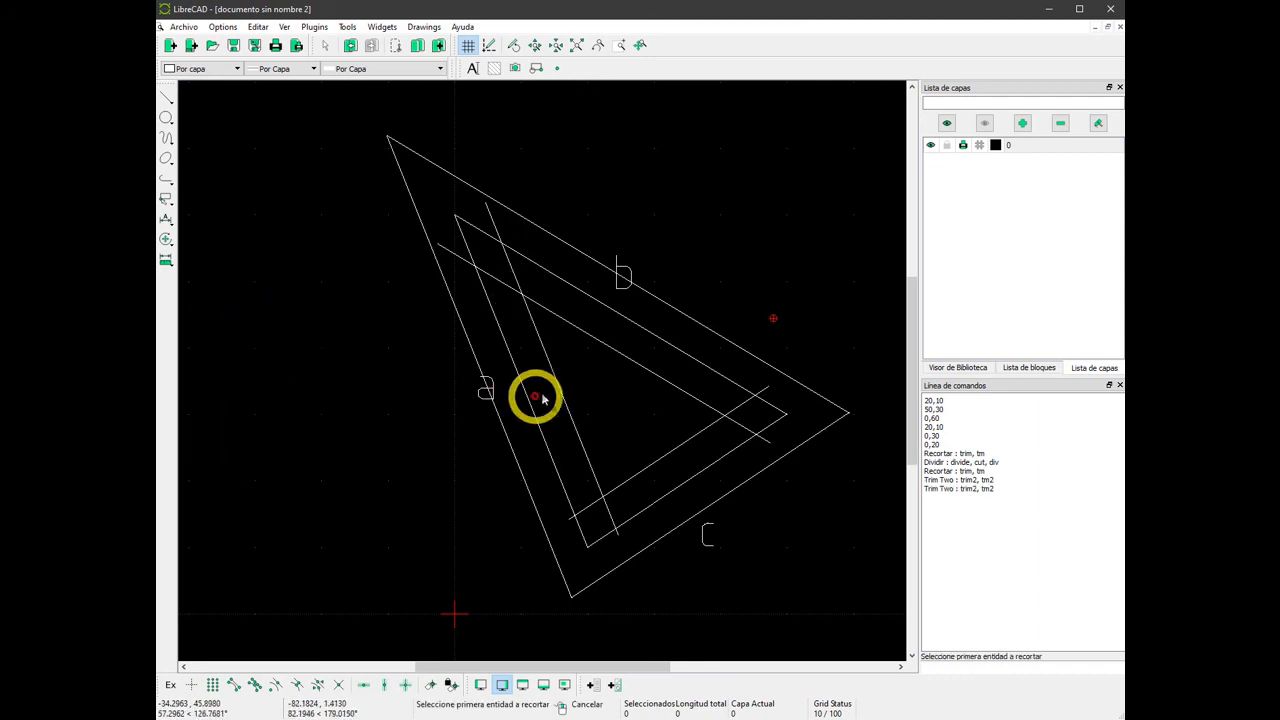
click(538, 331)
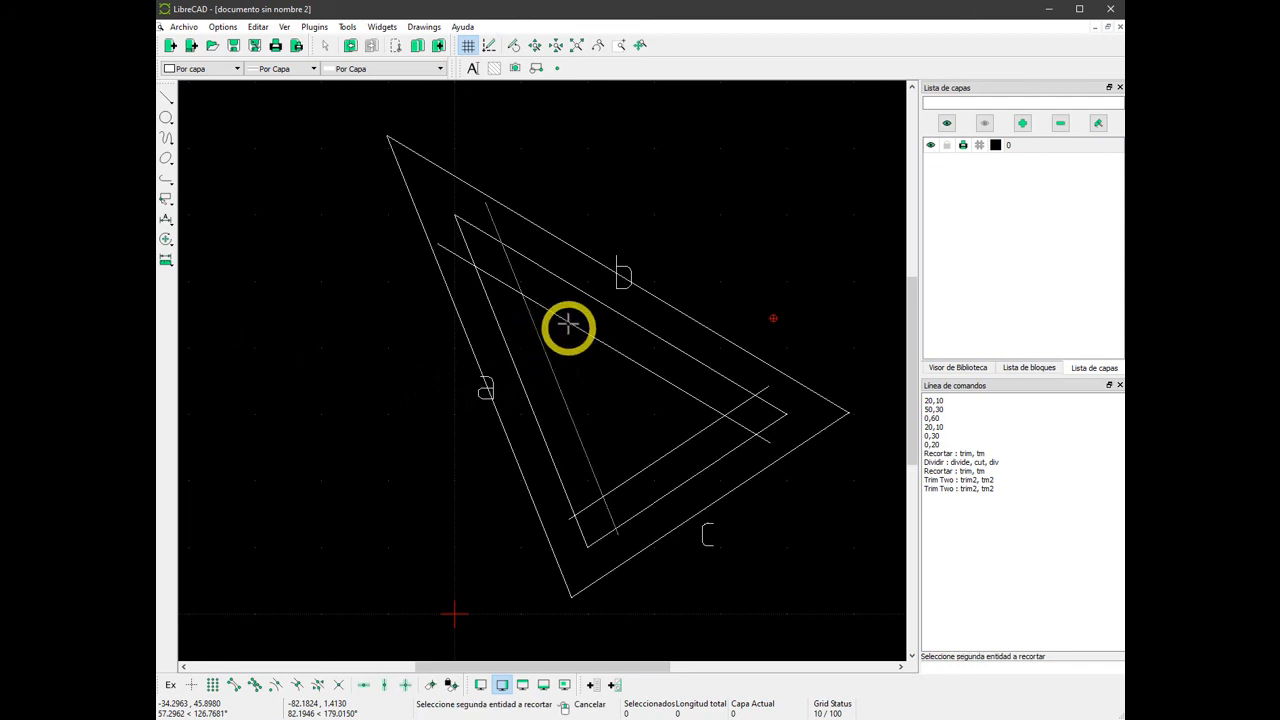
click(569, 321)
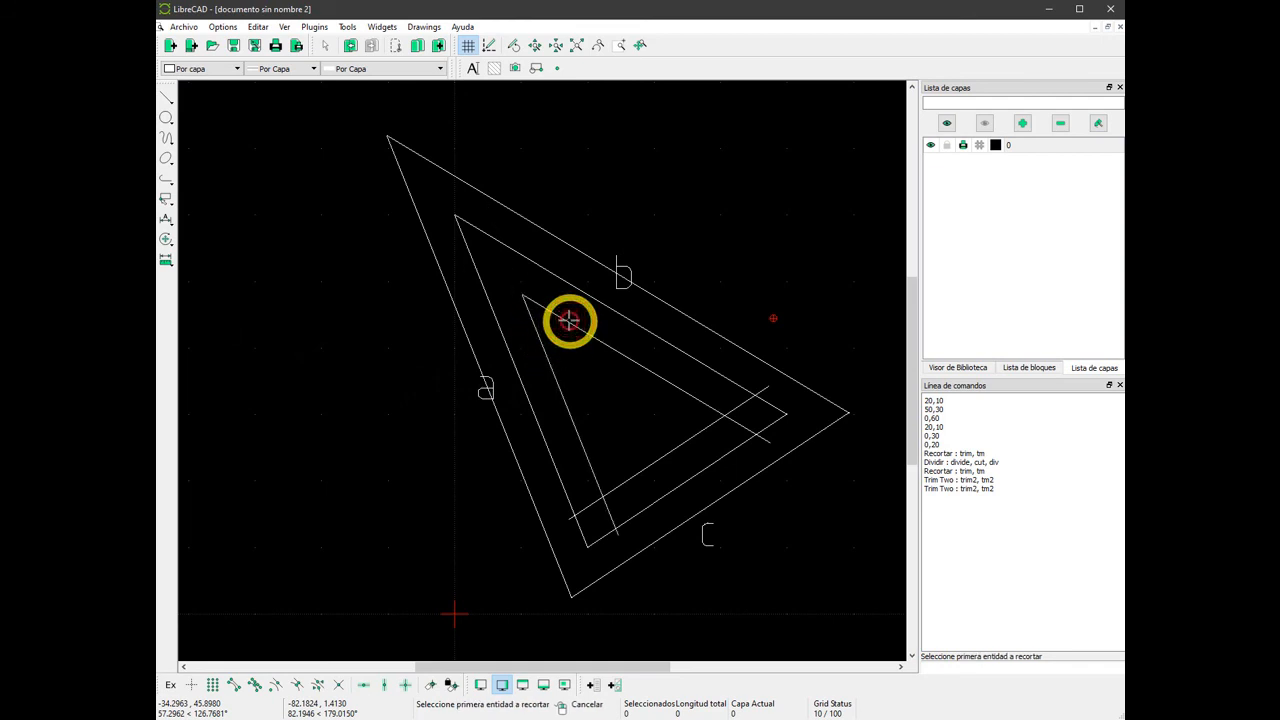
click(587, 458)
click(629, 478)
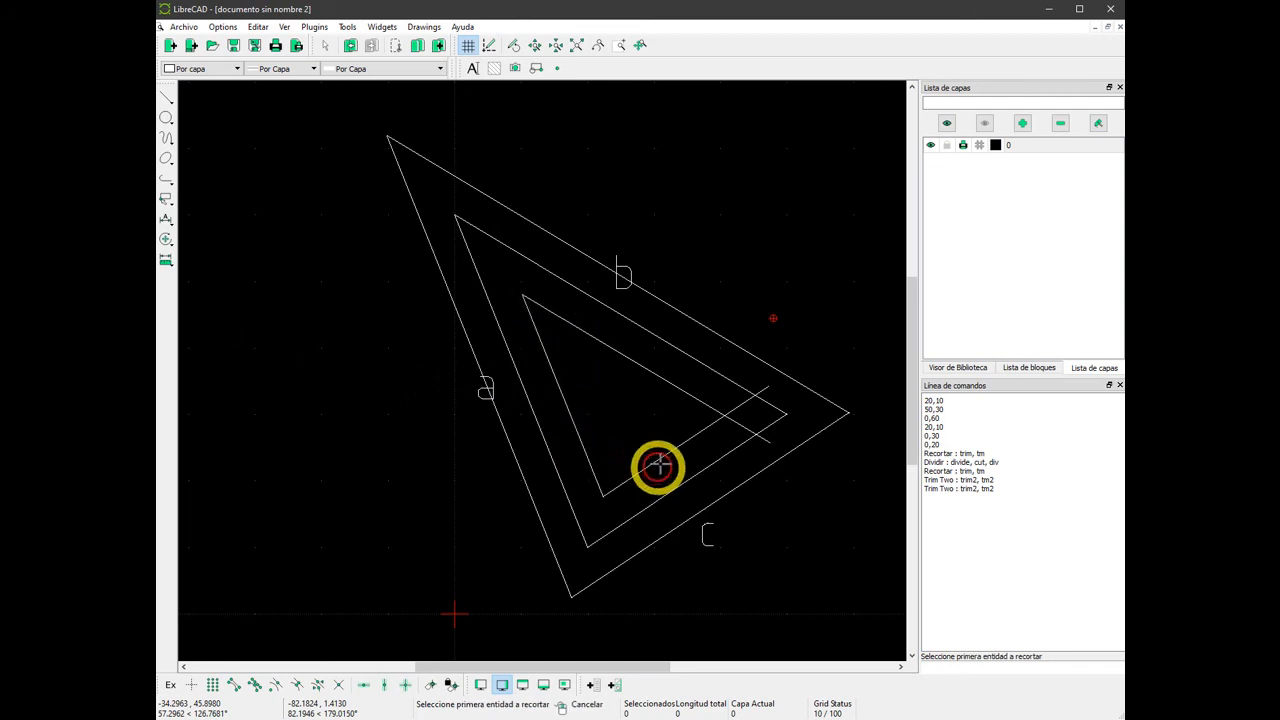
click(690, 432)
click(699, 398)
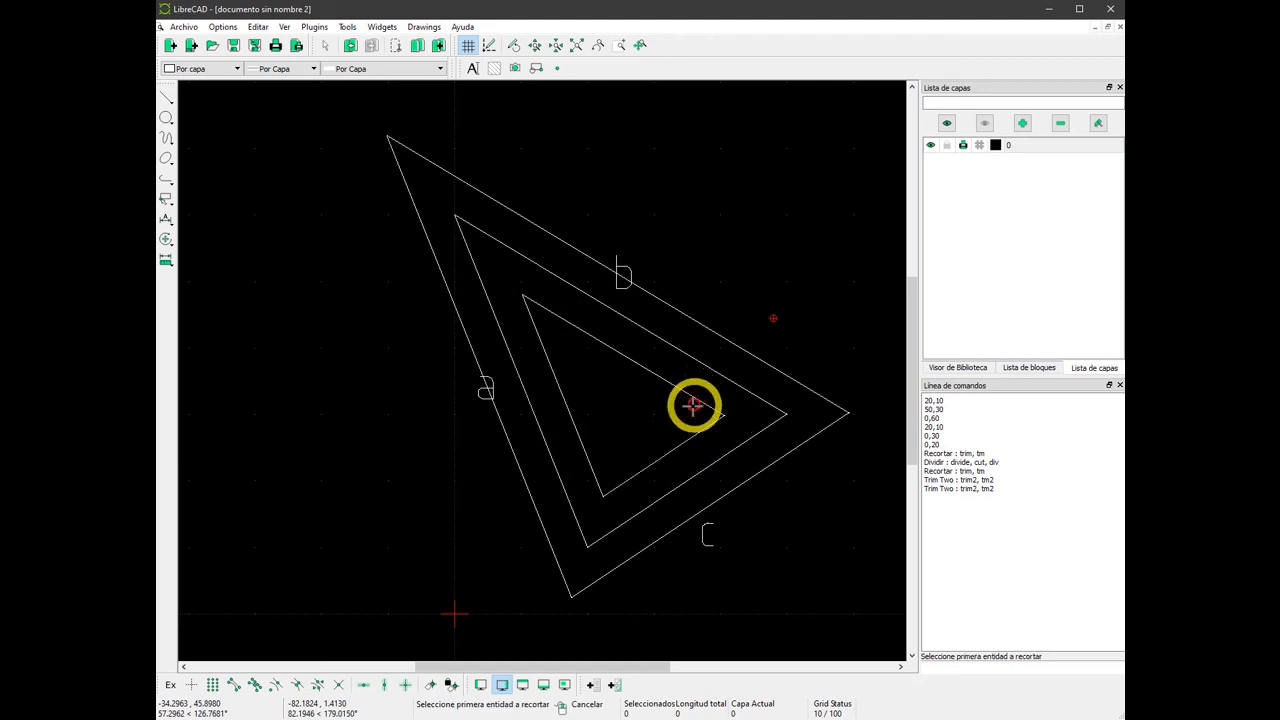